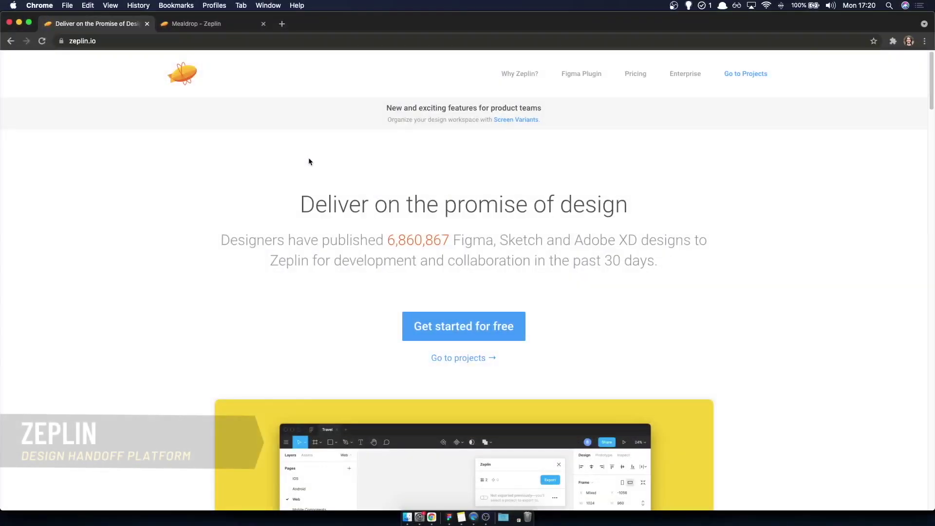
# Step: Open the Mealdrop project in Zeplin
pyautogui.scroll(-1, 190, 187)
pyautogui.scroll(-15, 190, 186)
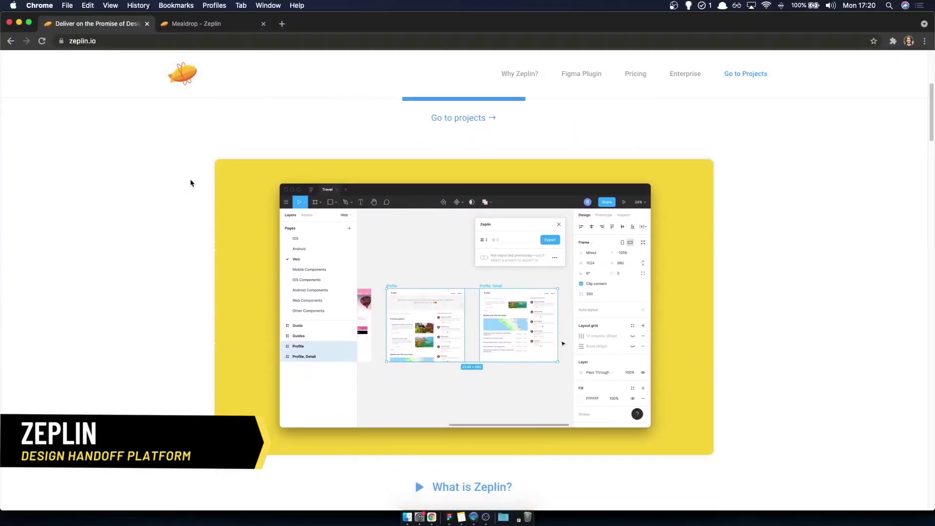
pyautogui.scroll(-2, 170, 124)
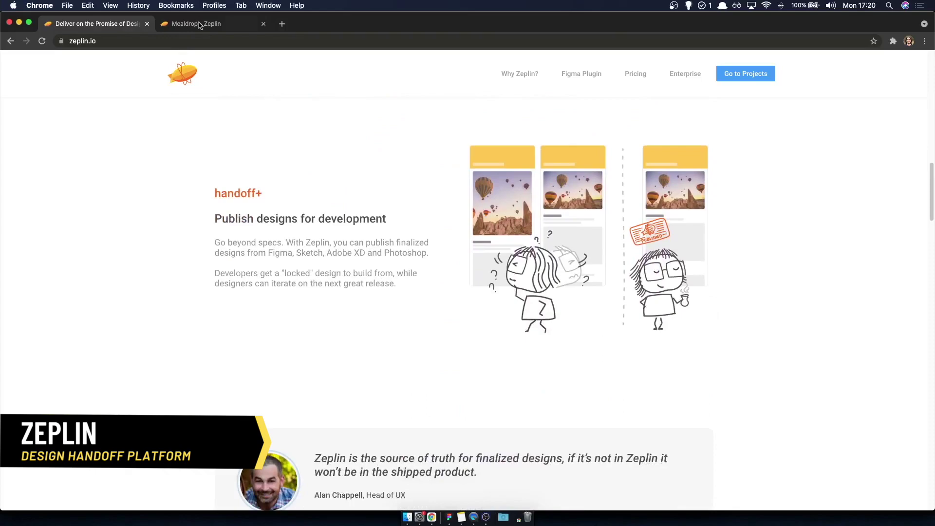
pyautogui.click(200, 25)
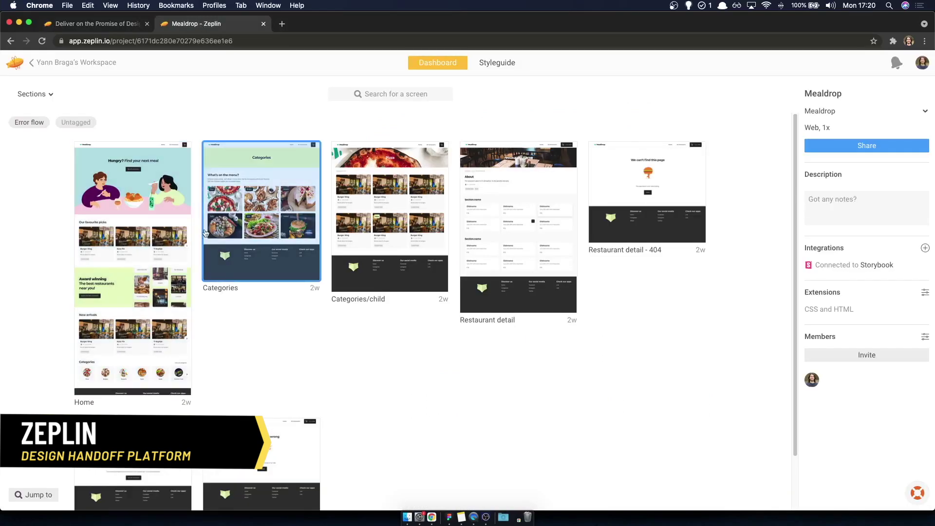
# Step: Inspect the category component's fullPicture variant in the Styleguide
pyautogui.click(498, 62)
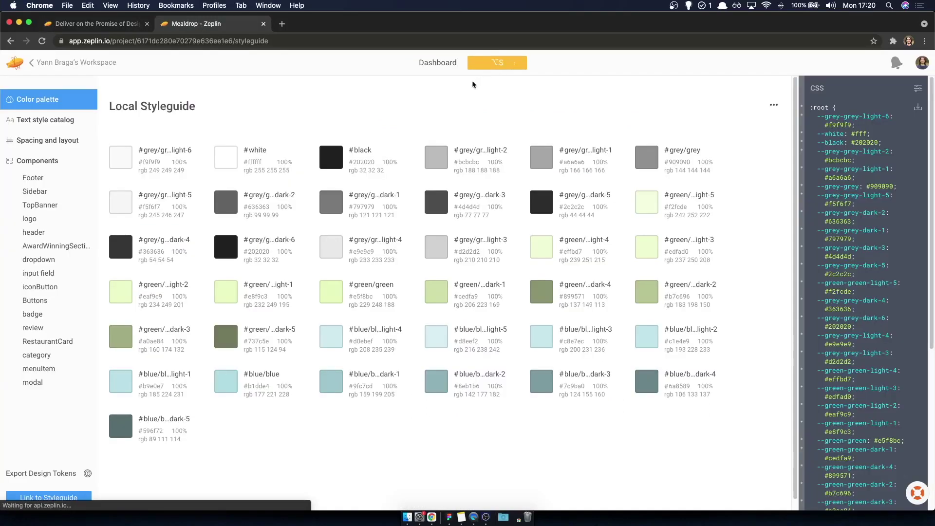
pyautogui.click(41, 357)
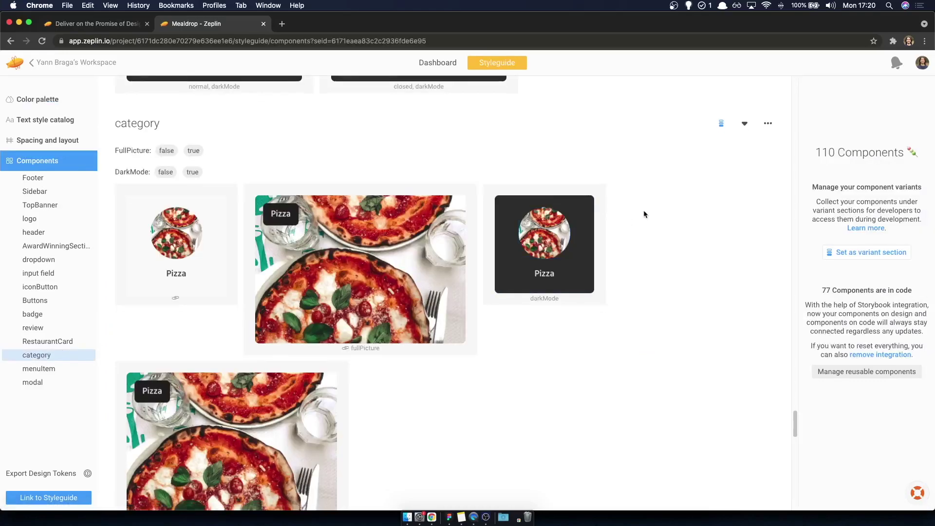
pyautogui.click(455, 234)
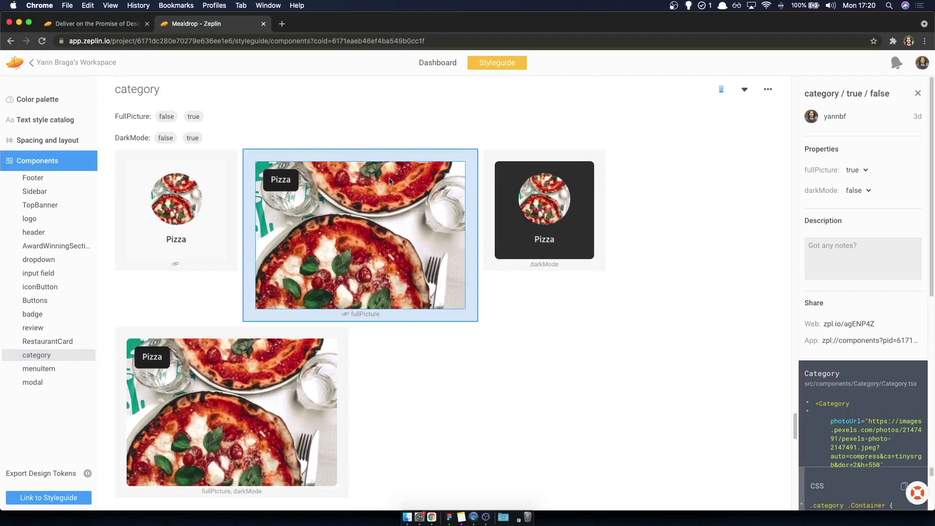
pyautogui.scroll(-5, 826, 271)
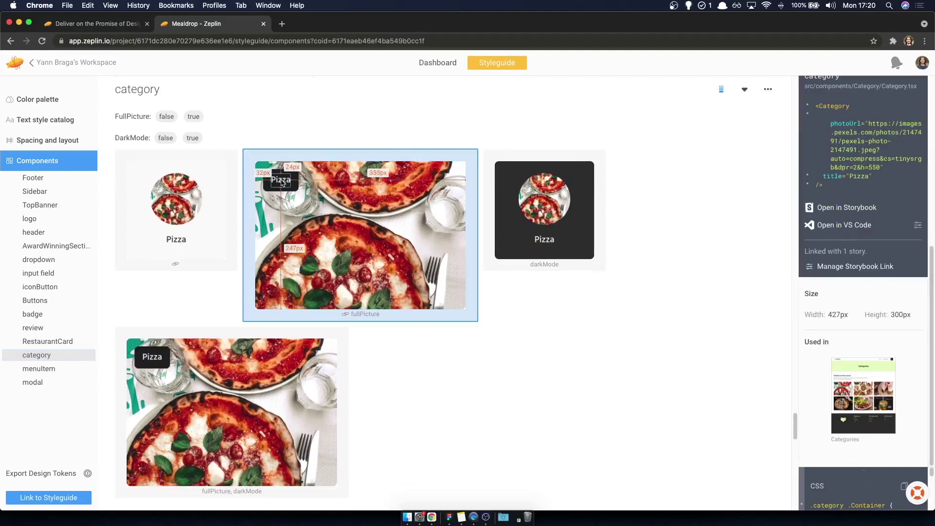
# Step: Return to the screens dashboard and check the available integrations without adding one
pyautogui.click(438, 62)
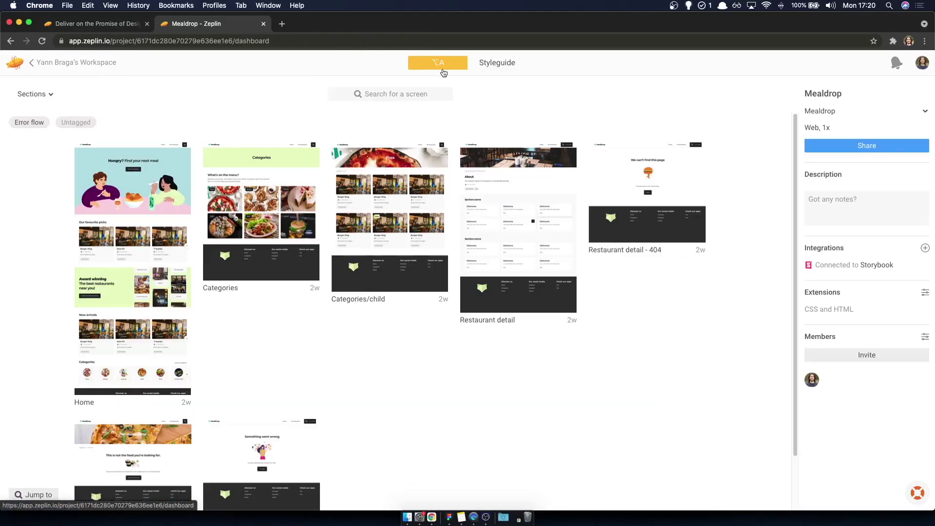
pyautogui.click(924, 247)
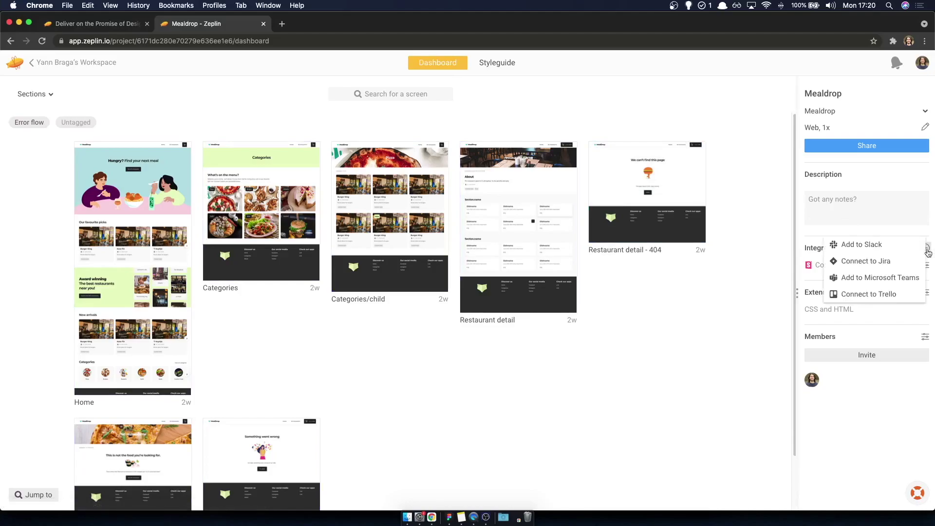
pyautogui.click(813, 280)
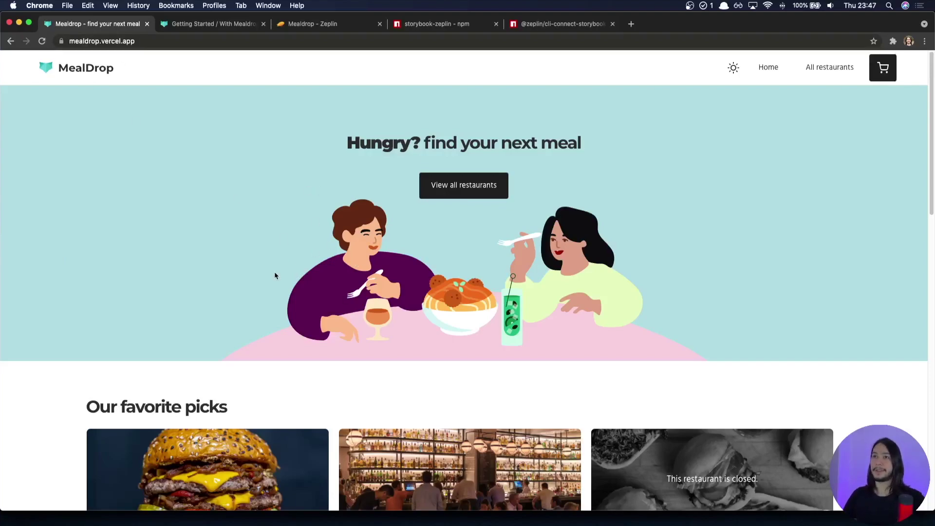
# Step: Scroll the MealDrop homepage, view all categories and open the Pizza category
pyautogui.scroll(-6, 275, 276)
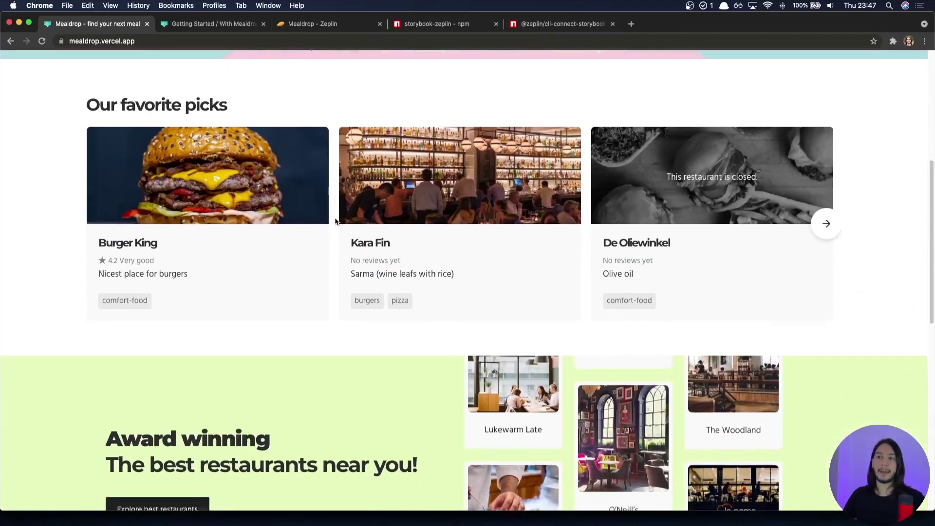
pyautogui.scroll(-1, 335, 224)
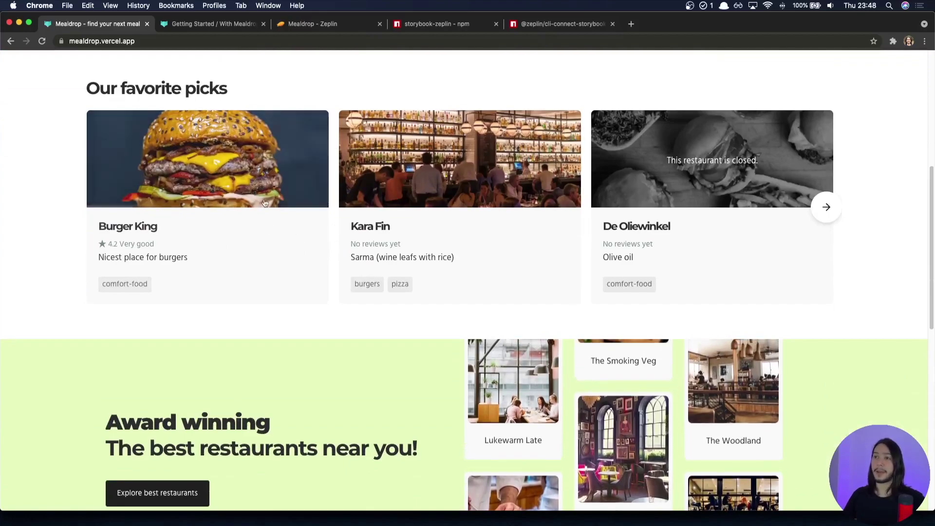
pyautogui.scroll(-10, 291, 236)
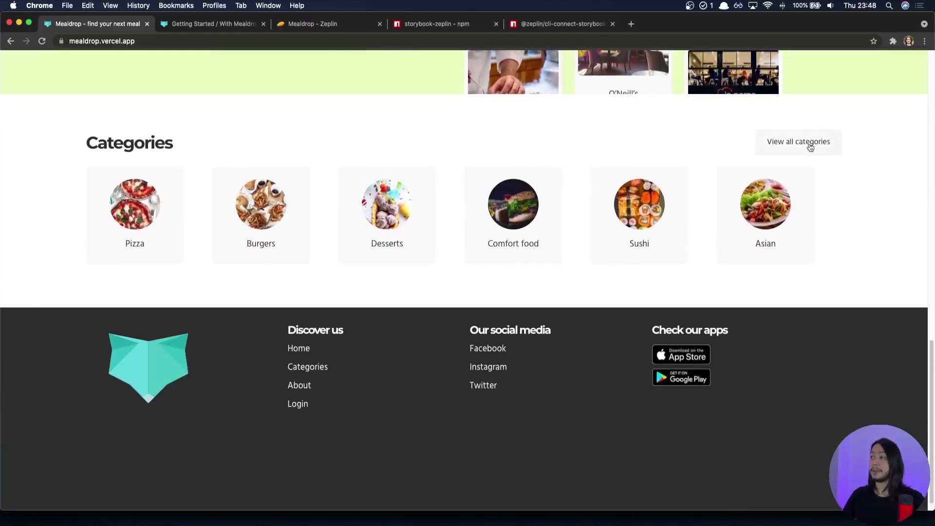
pyautogui.click(810, 147)
pyautogui.scroll(-4, 290, 255)
pyautogui.click(288, 200)
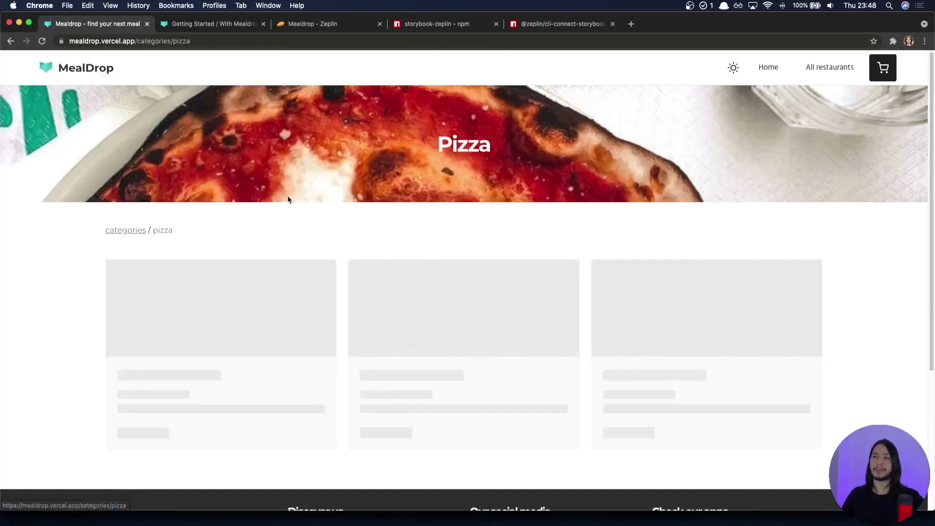
# Step: Open the Ciao Bella restaurant, scroll its menu, then switch to the Mealdrop Storybook
pyautogui.click(281, 296)
pyautogui.scroll(-6, 312, 282)
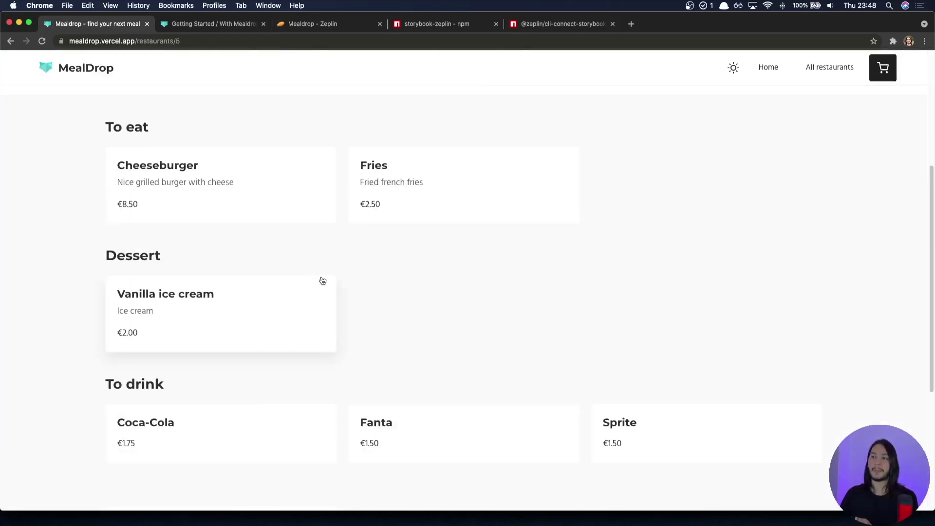
pyautogui.click(227, 30)
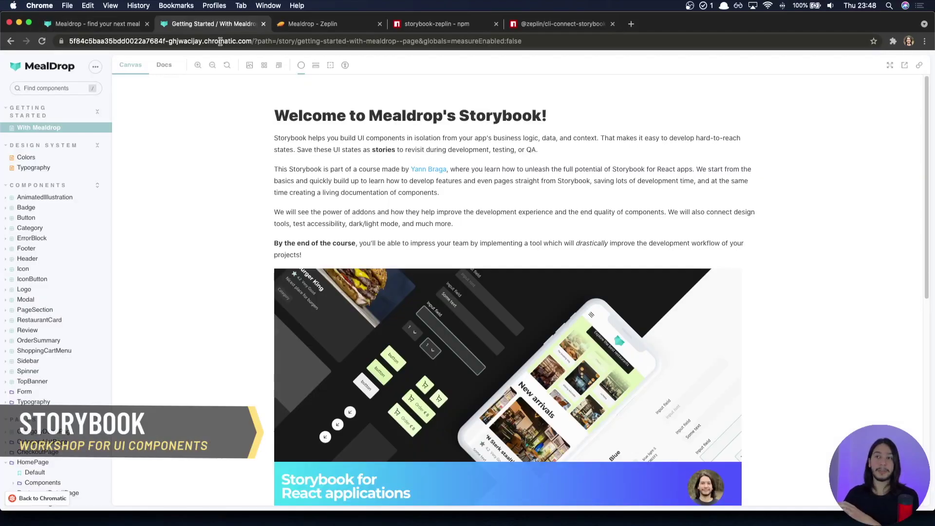
# Step: Preview the Category component's Expanded and Rounded stories
pyautogui.click(44, 228)
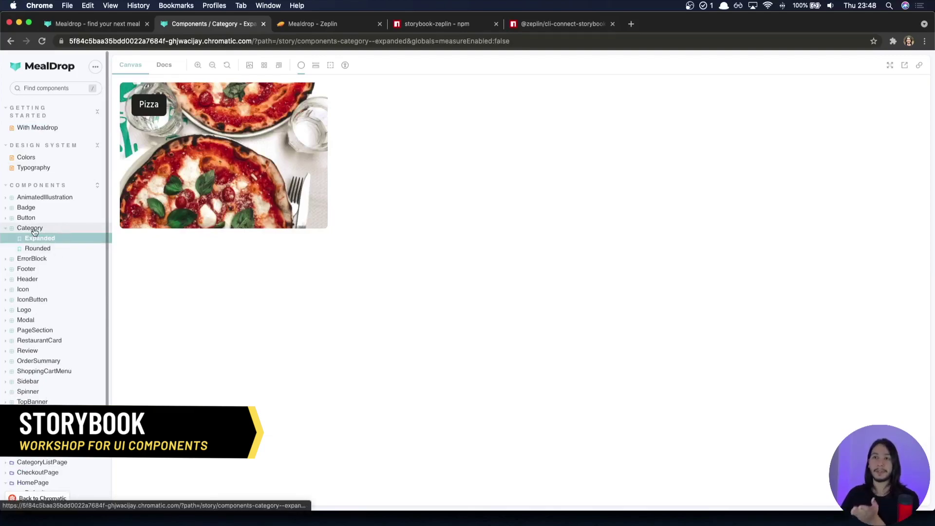
pyautogui.click(59, 252)
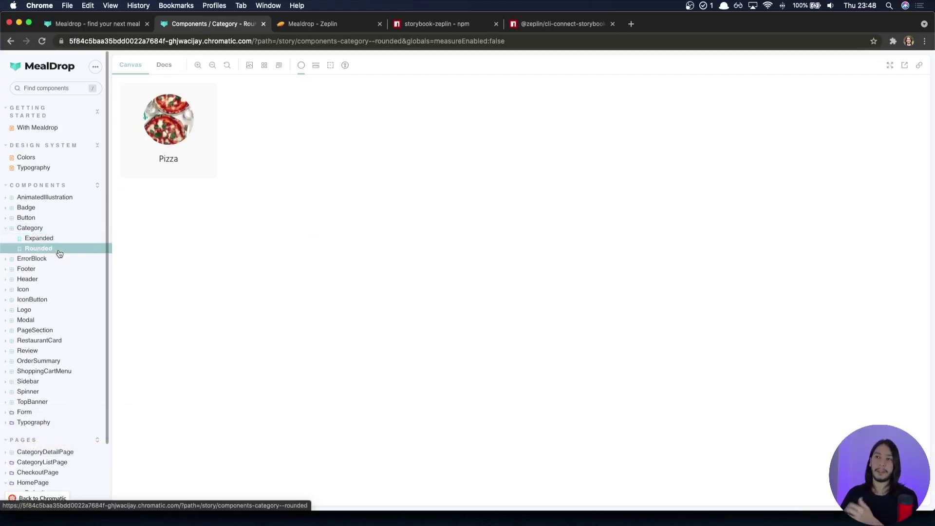
pyautogui.scroll(-2, 59, 297)
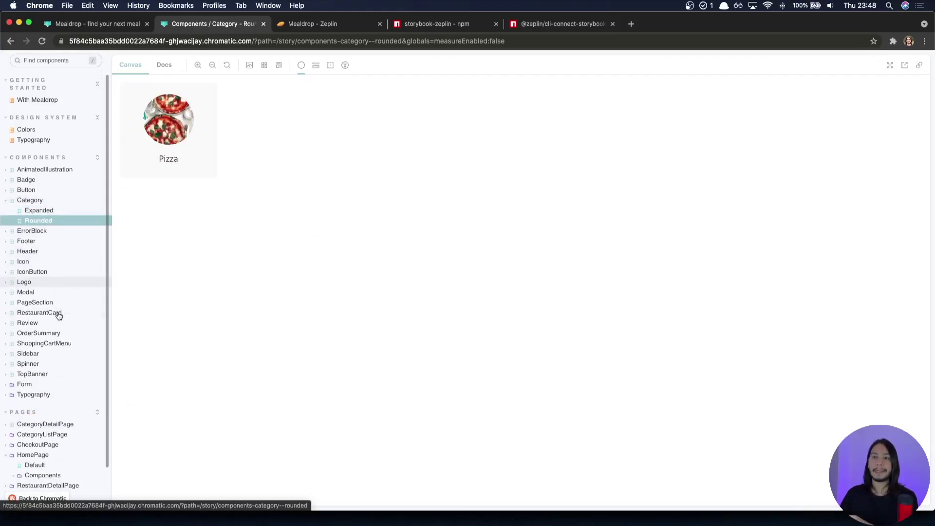
# Step: Preview the RestaurantCard Default, New, Closed and Loading stories
pyautogui.click(59, 313)
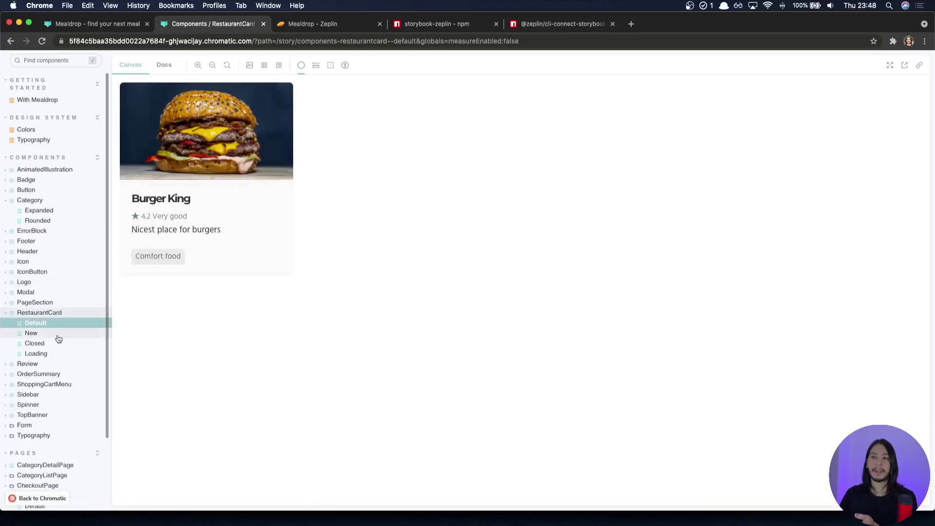
pyautogui.click(57, 335)
pyautogui.click(56, 345)
pyautogui.click(55, 354)
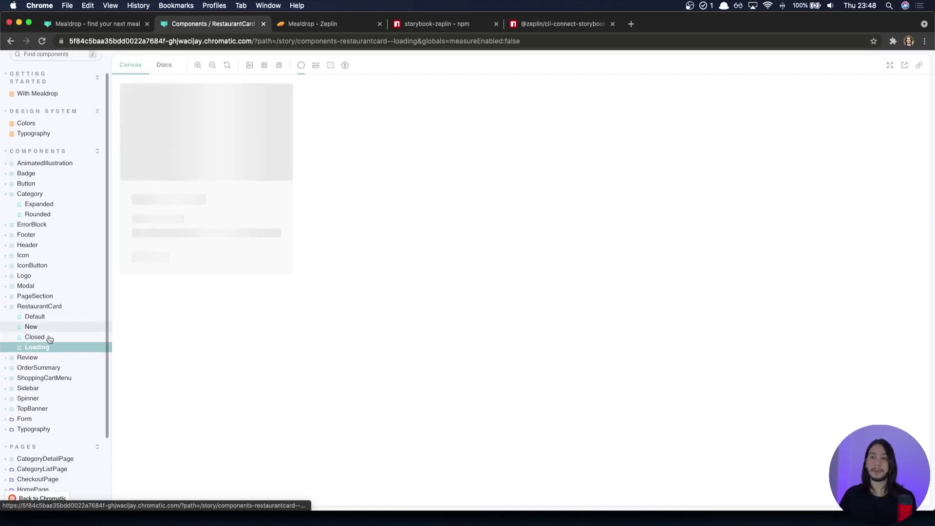
pyautogui.scroll(-4, 56, 389)
# Step: Open the HomePage Default story and scroll through the full homepage
pyautogui.click(49, 420)
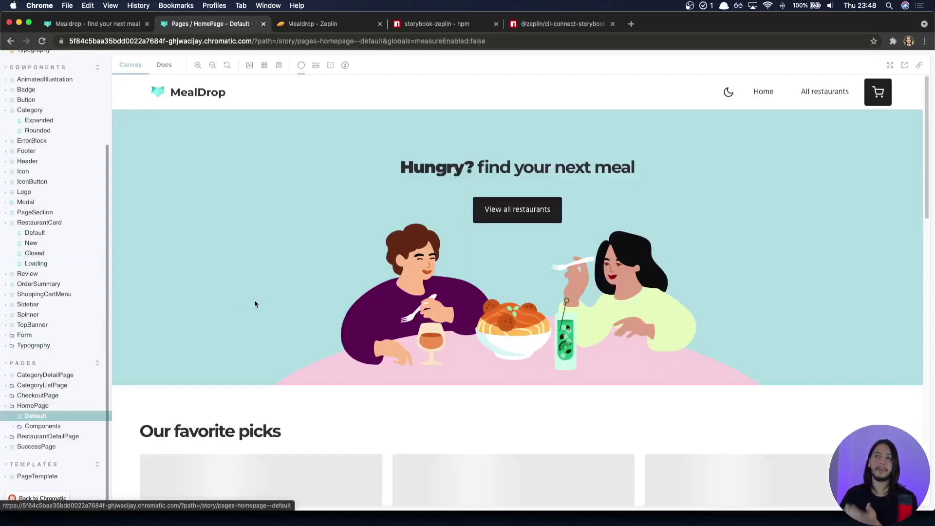
pyautogui.scroll(-1, 400, 153)
pyautogui.scroll(-15, 400, 153)
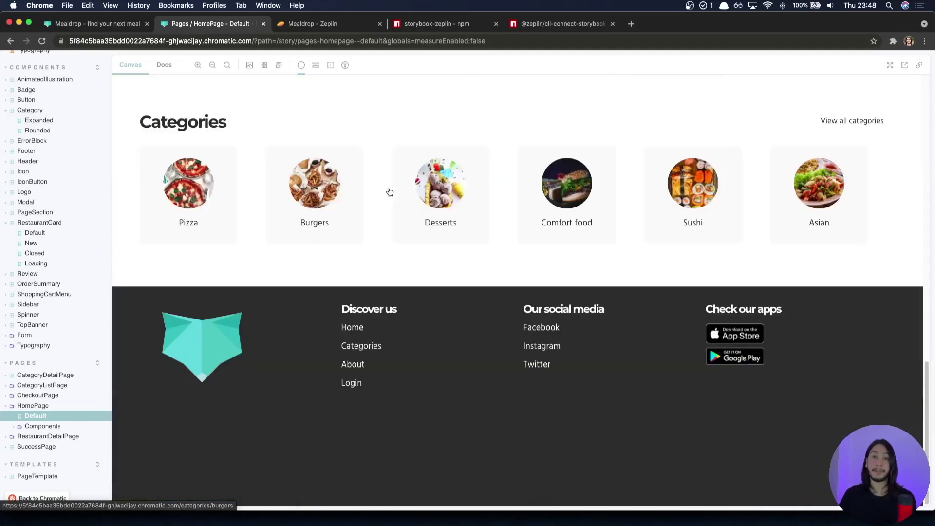
pyautogui.click(389, 192)
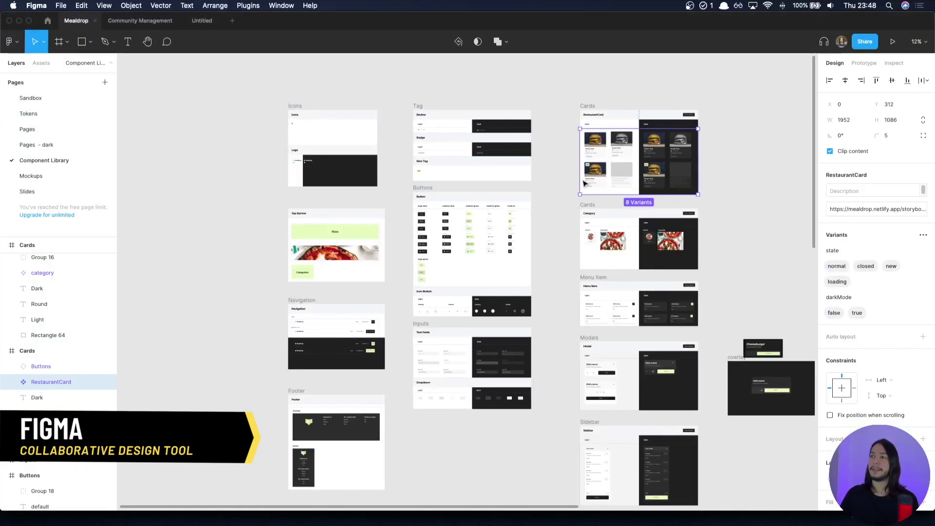
# Step: In Figma, deselect the RestaurantCard set and switch to the Pages page
pyautogui.click(565, 173)
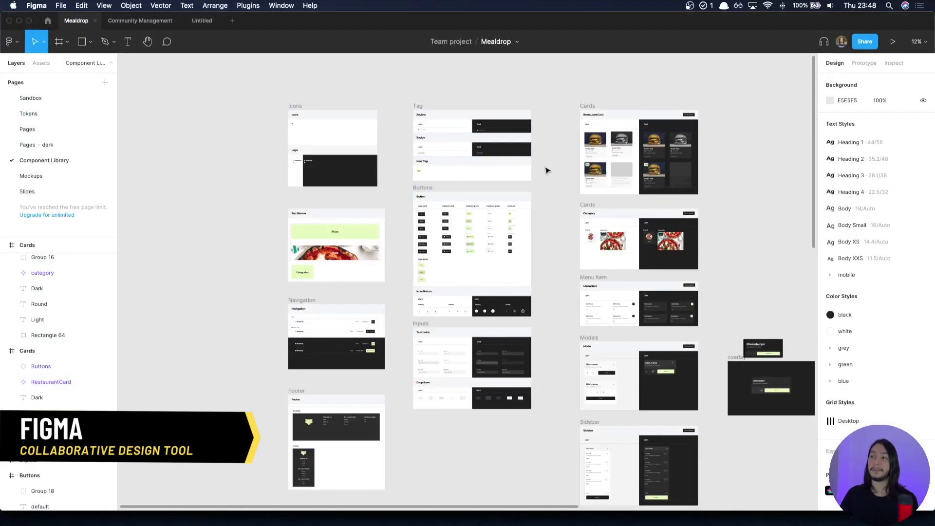
pyautogui.click(51, 145)
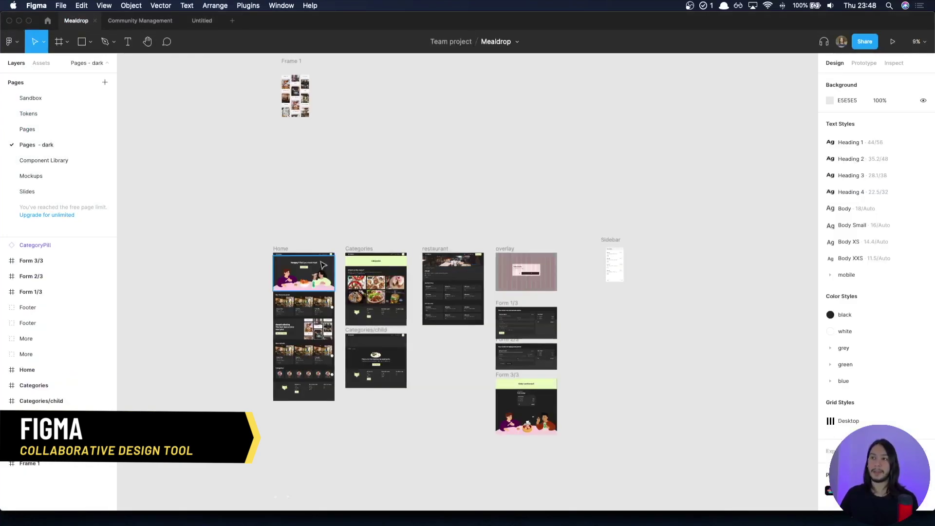
pyautogui.click(83, 129)
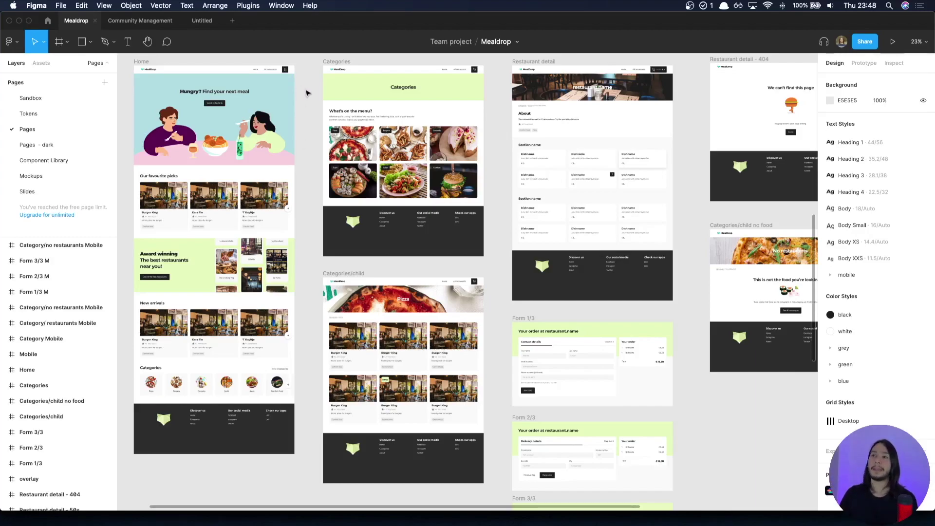
# Step: Select the Home frame's banner and favourite picks, dismiss the plugin menu, and return to Zeplin
pyautogui.moveTo(309, 92); pyautogui.dragTo(292, 171)
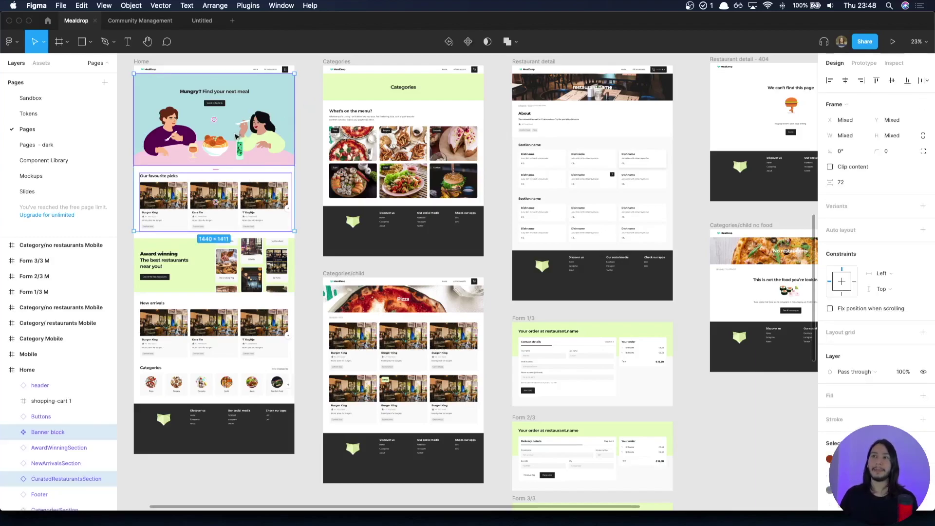
pyautogui.rightClick(245, 123)
pyautogui.moveTo(299, 361)
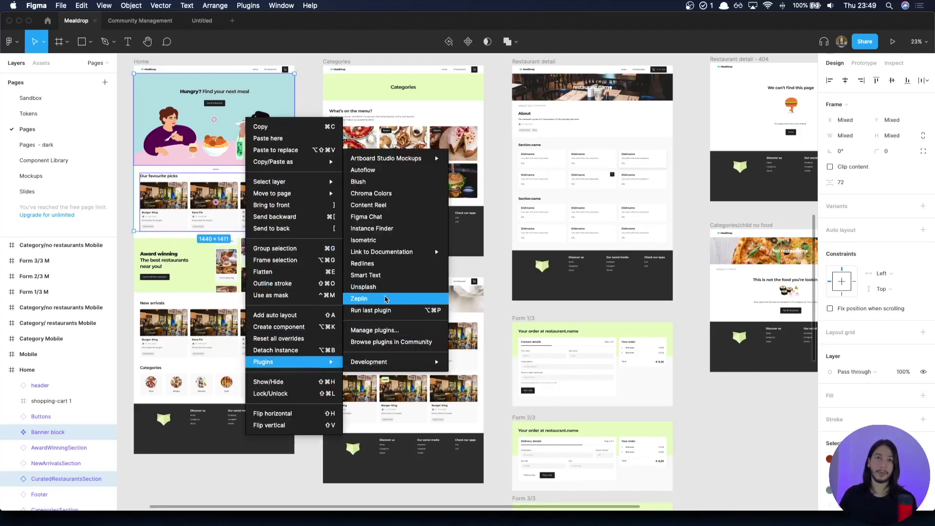
pyautogui.click(503, 141)
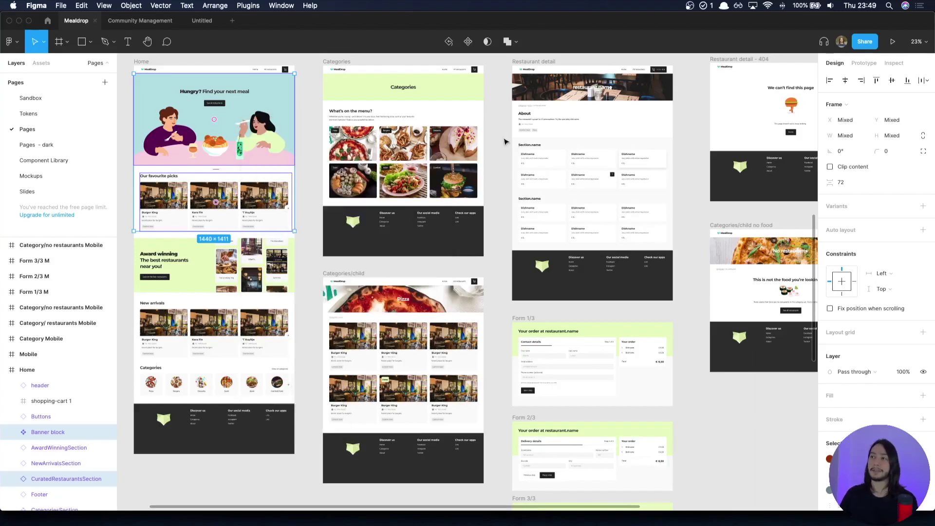
pyautogui.press('super+Tab')
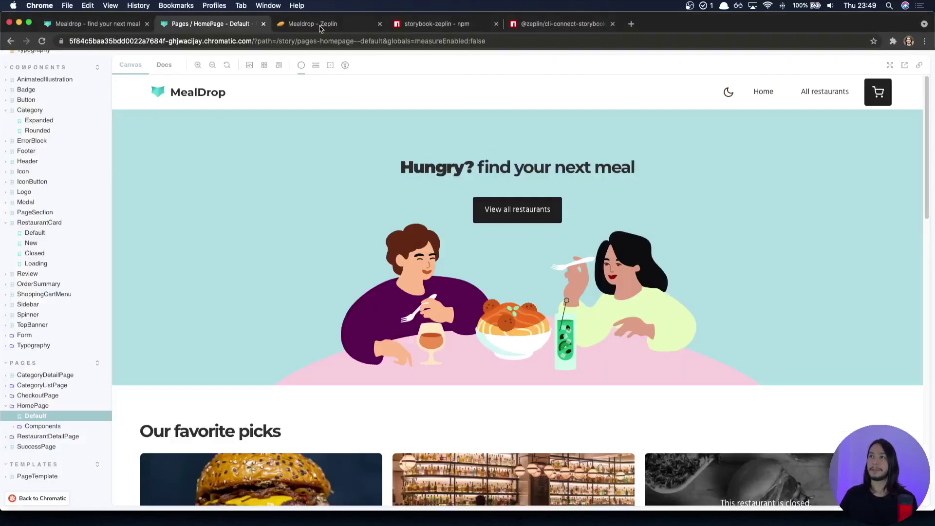
pyautogui.click(320, 28)
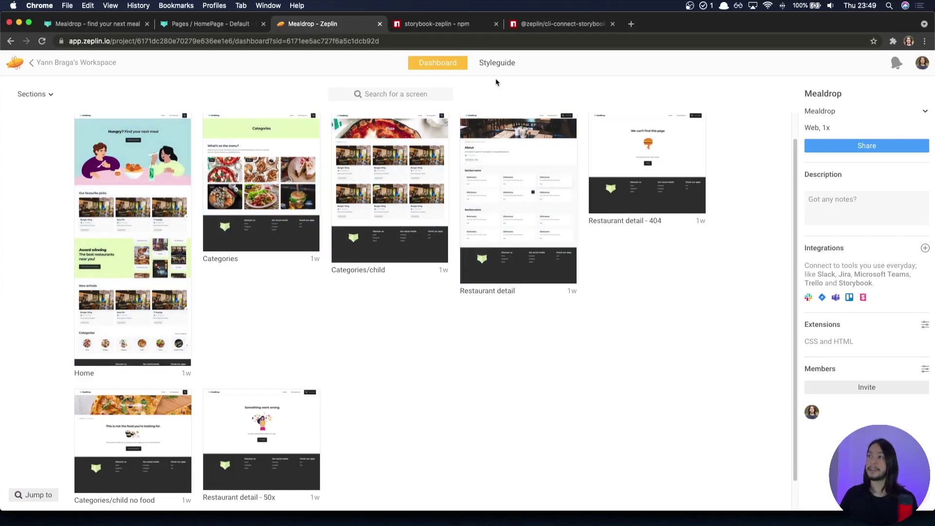
# Step: Browse the Footer component's variants in the Styleguide, then return to the Dashboard
pyautogui.click(496, 63)
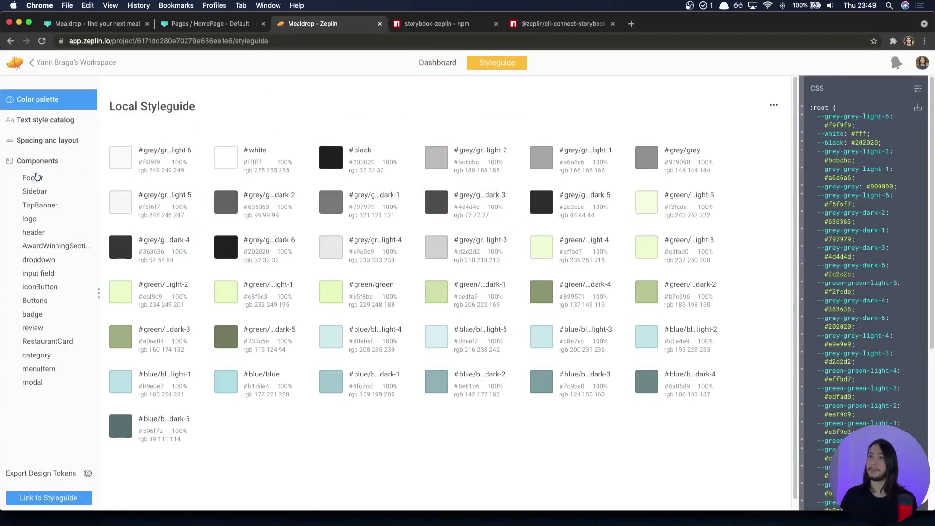
pyautogui.click(36, 178)
pyautogui.scroll(-5, 382, 174)
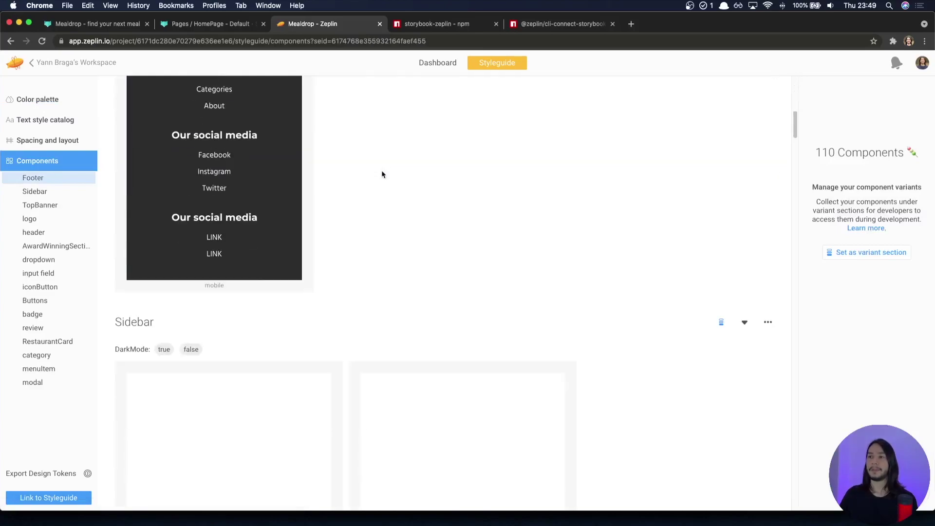
pyautogui.scroll(-20, 383, 173)
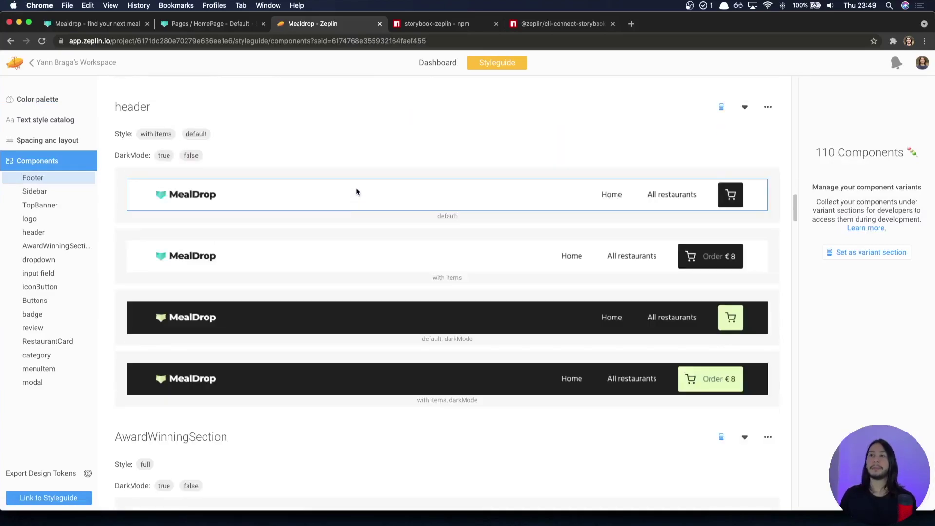
pyautogui.scroll(-15, 365, 204)
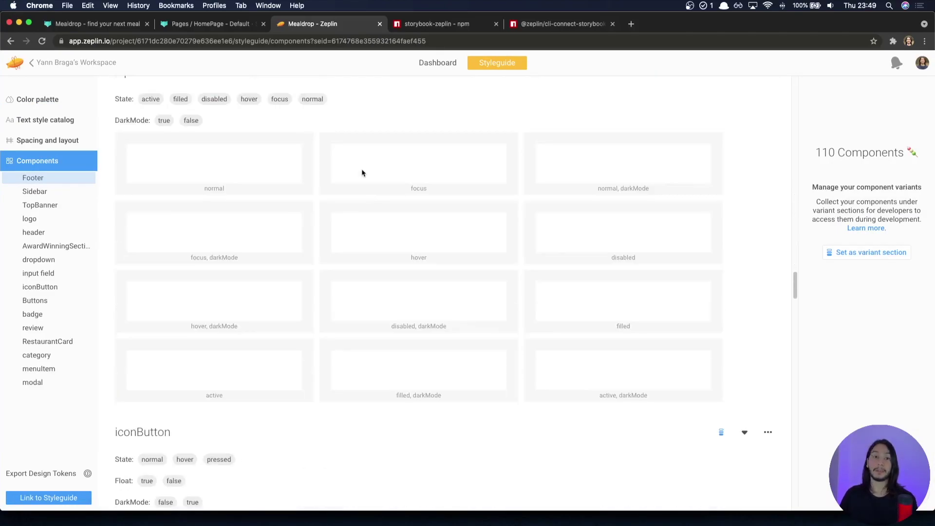
pyautogui.scroll(20, 370, 195)
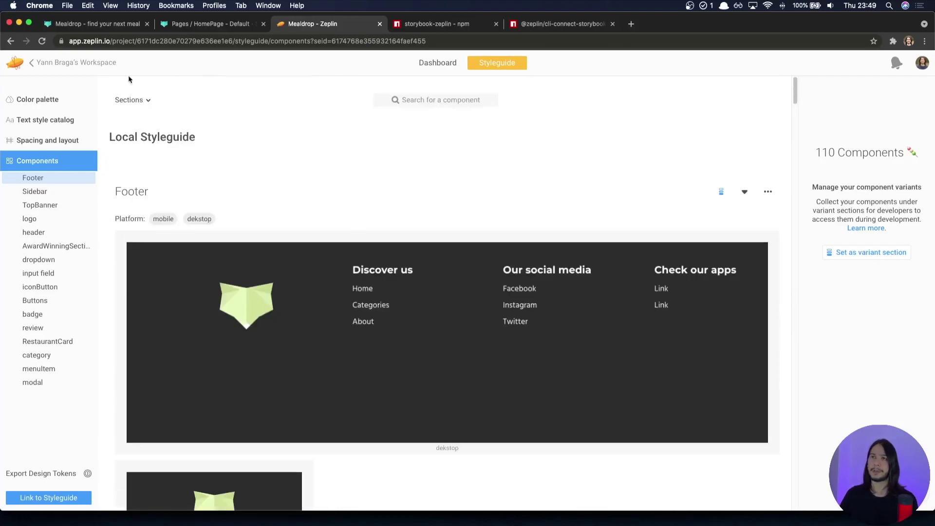
pyautogui.click(436, 62)
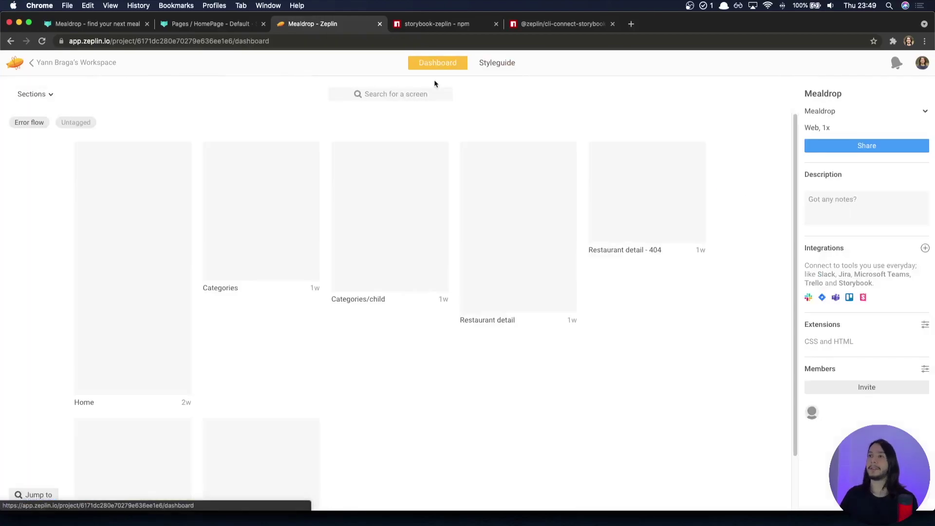
# Step: Open the Home screen and scroll through its design and reusable components list
pyautogui.click(139, 213)
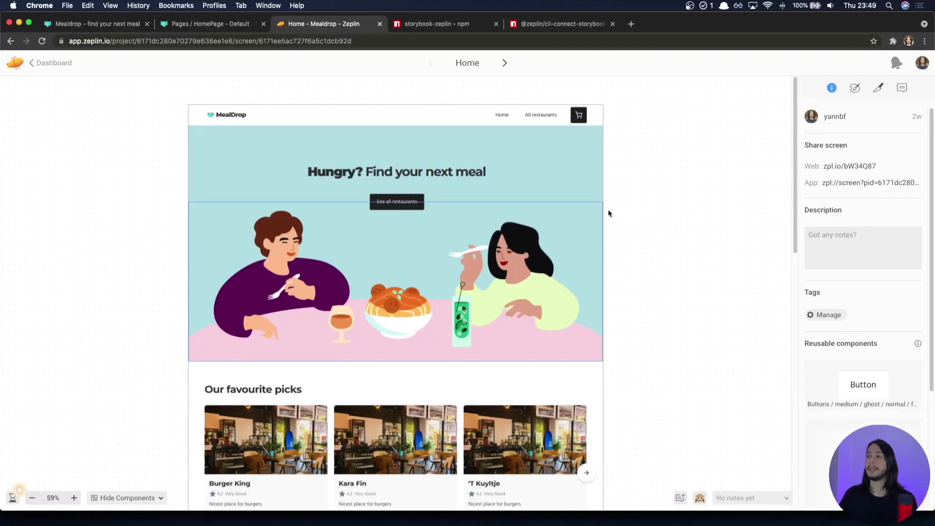
pyautogui.scroll(-5, 439, 170)
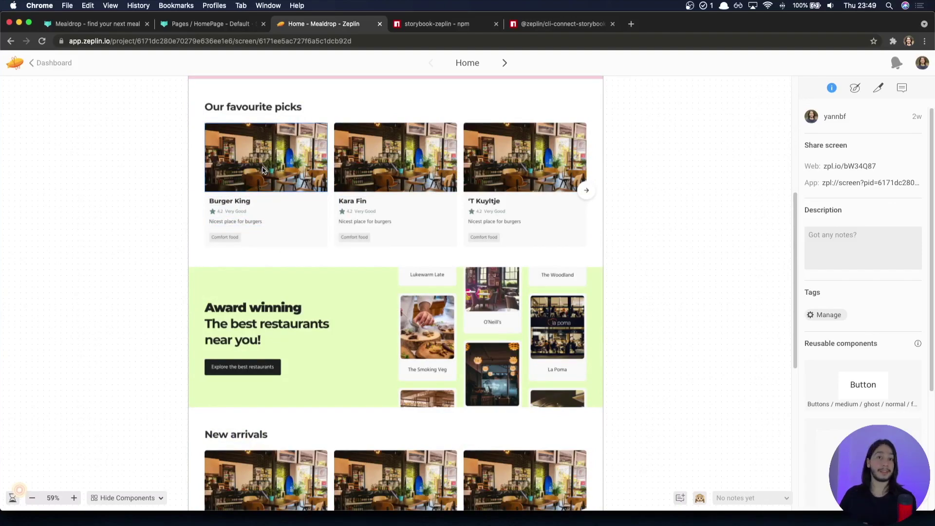
pyautogui.scroll(-5, 273, 173)
pyautogui.scroll(-3, 847, 171)
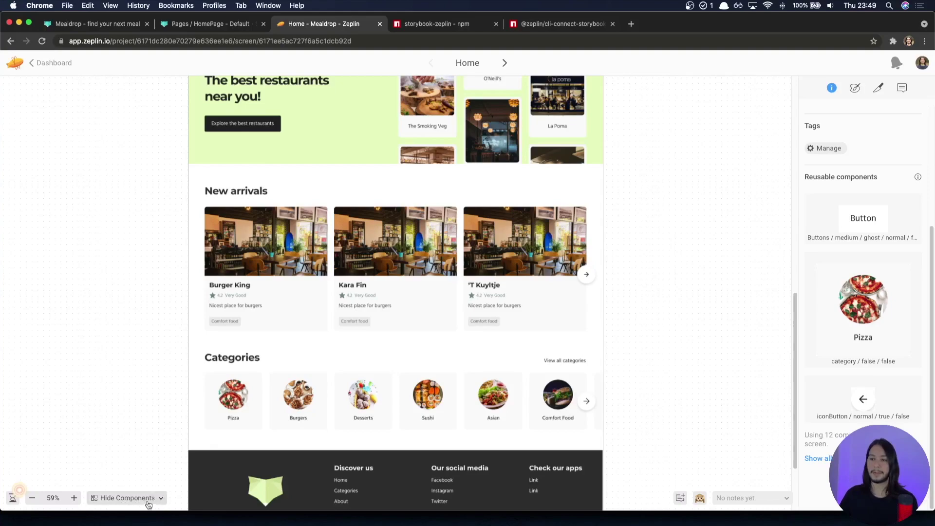
# Step: Choose Show All Components to highlight every component on the Home screen, then scroll the design
pyautogui.click(161, 498)
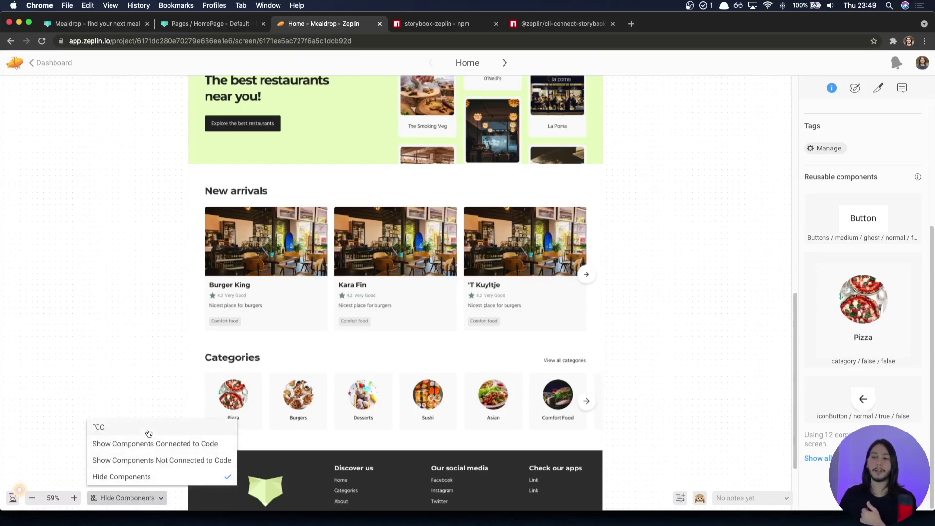
pyautogui.click(149, 429)
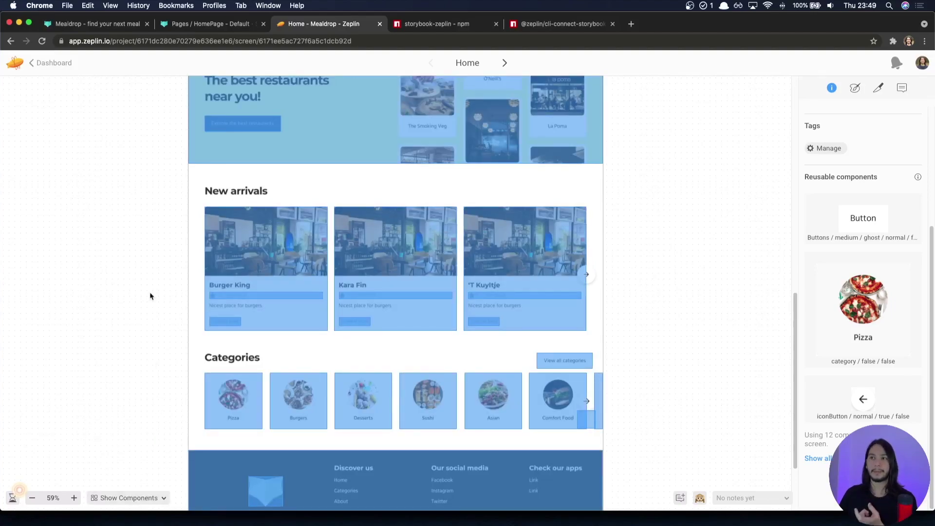
pyautogui.scroll(5, 150, 296)
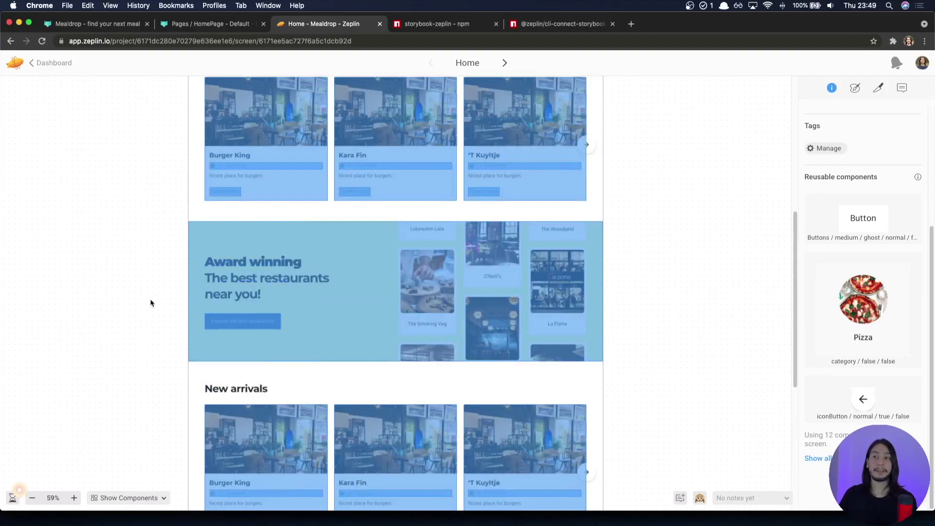
pyautogui.scroll(2, 151, 307)
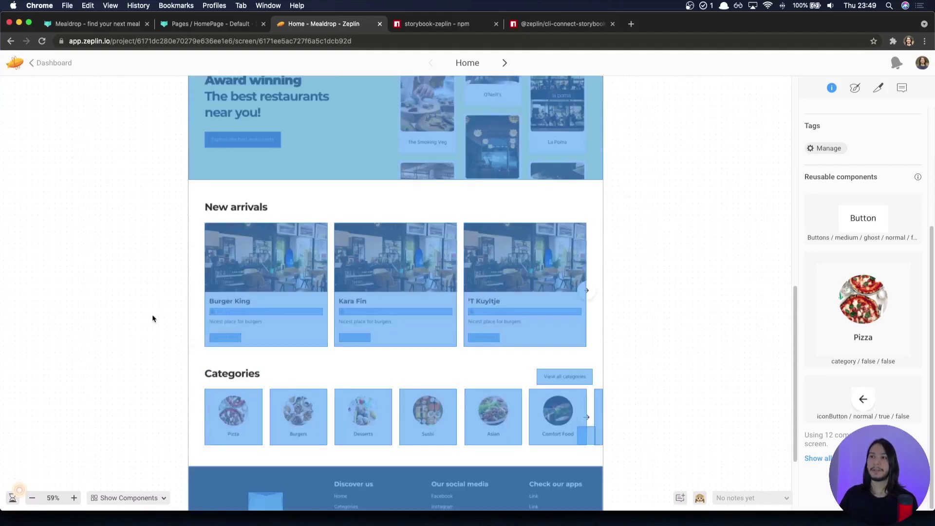
pyautogui.scroll(-2, 153, 319)
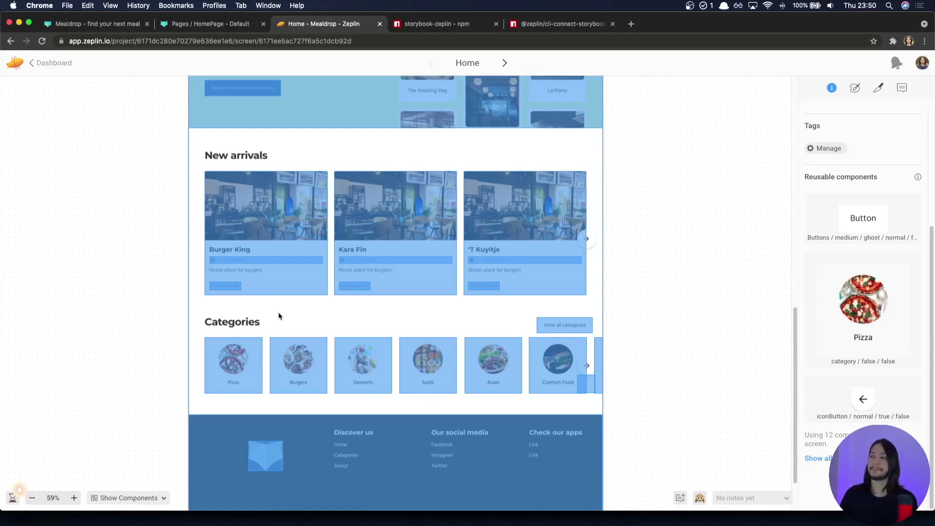
pyautogui.scroll(-1, 147, 290)
pyautogui.scroll(-1, 147, 292)
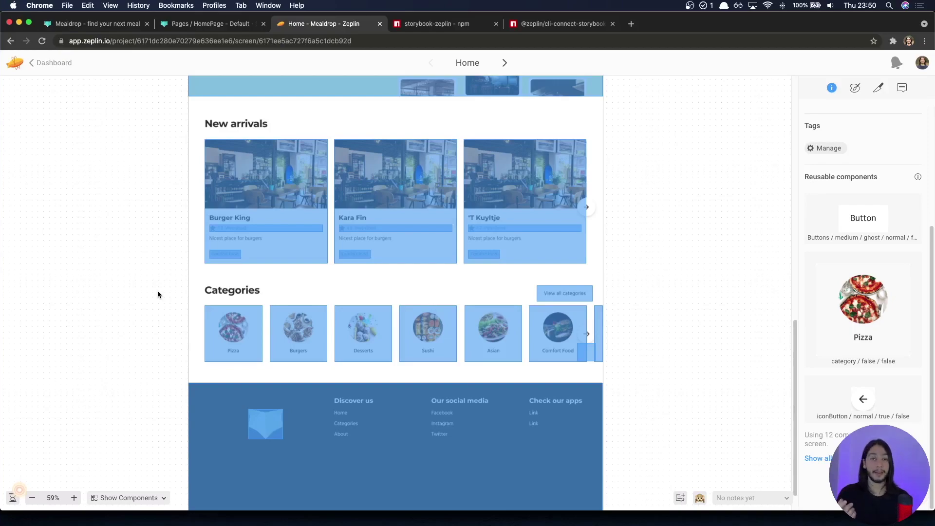
# Step: On the storybook-zeplin npm page, select the zeplinLink example under '3. Add a Zeplin link to your story'
pyautogui.hotkey('ctrl', 'Tab')
pyautogui.scroll(10, 170, 297)
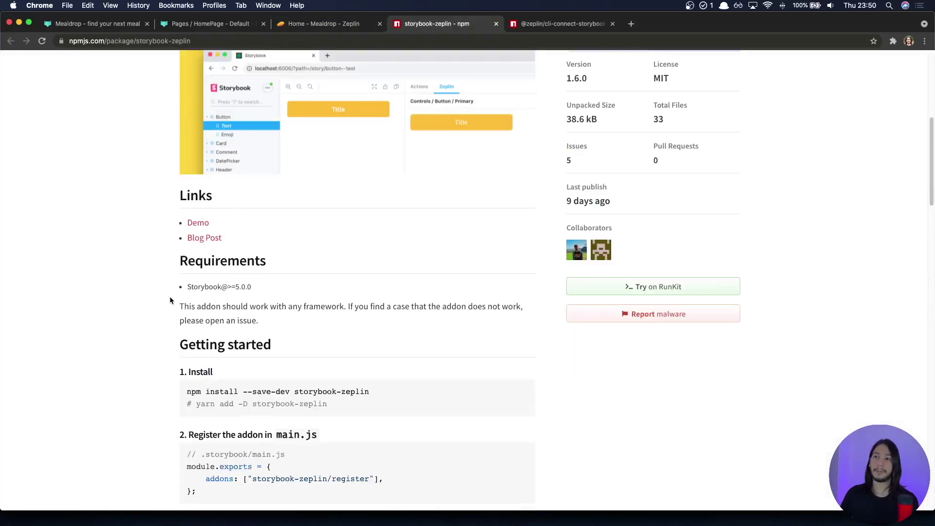
pyautogui.scroll(10, 169, 296)
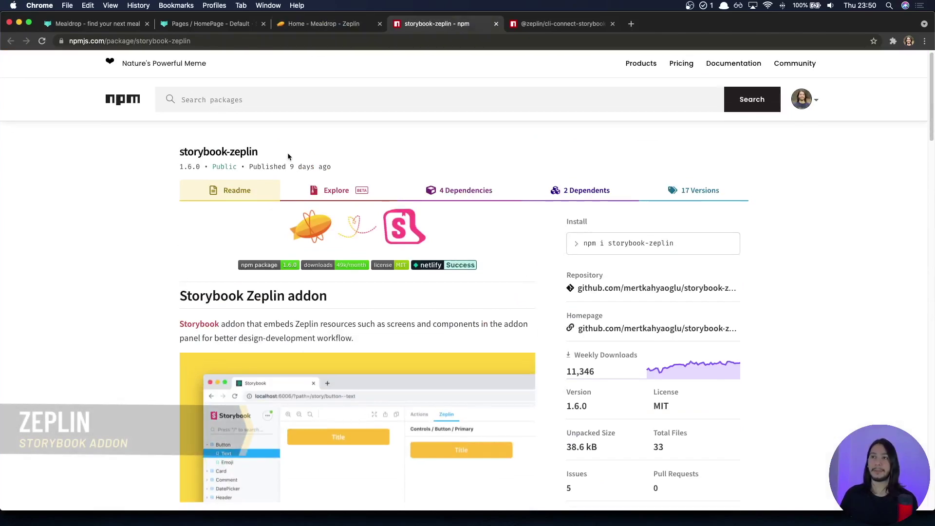
pyautogui.scroll(-1, 168, 222)
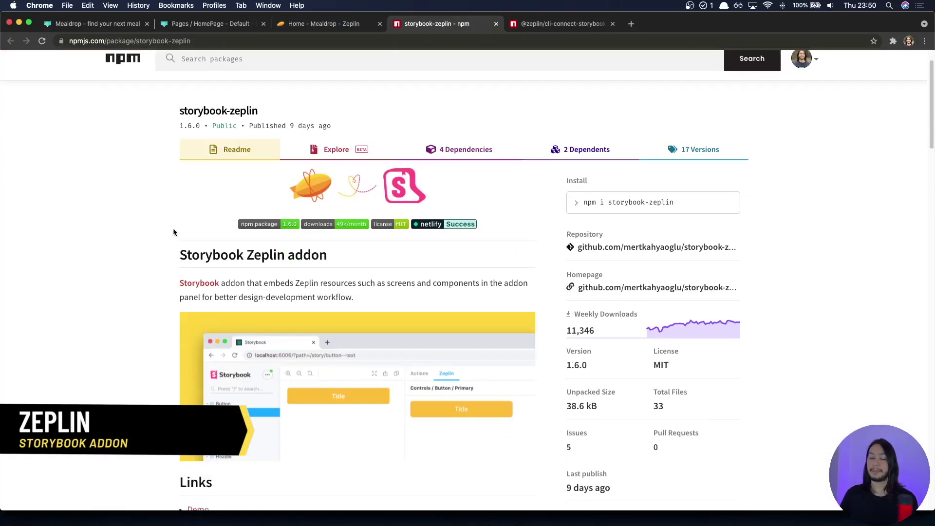
pyautogui.scroll(-4, 173, 233)
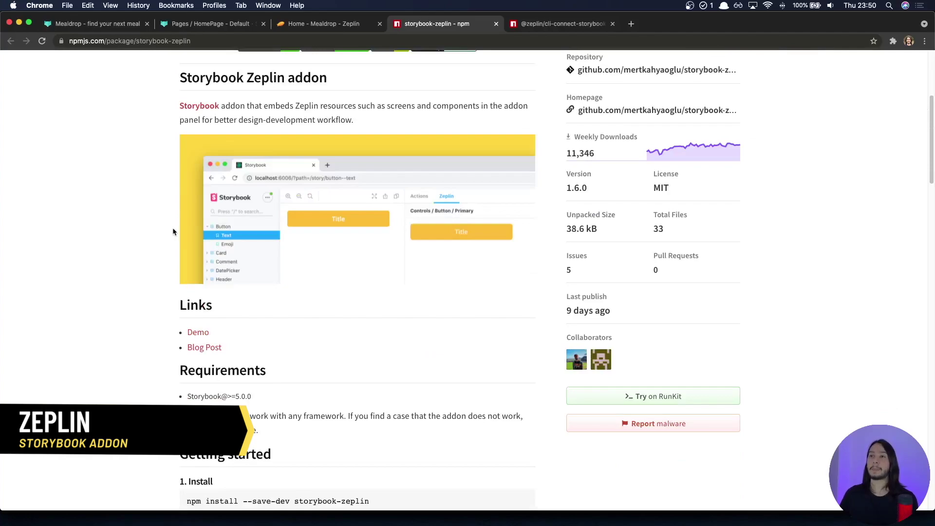
pyautogui.scroll(-6, 173, 229)
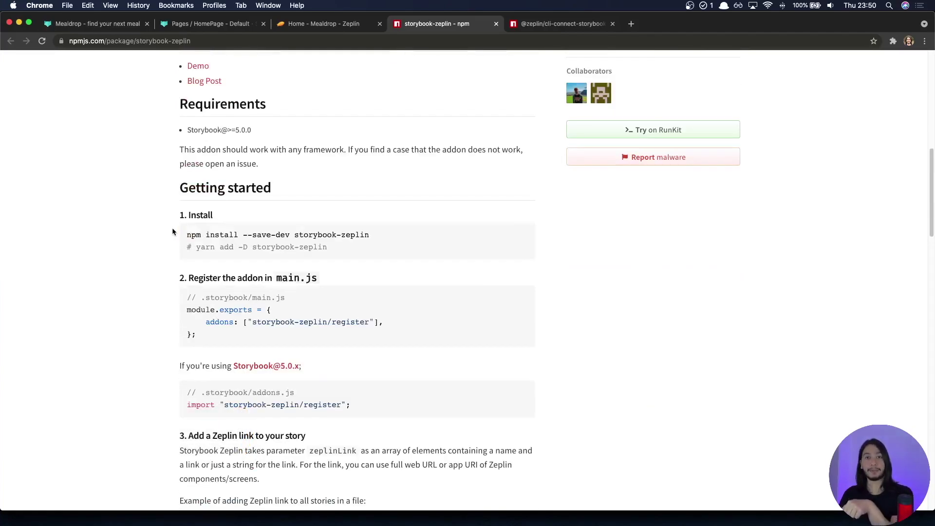
pyautogui.scroll(-1, 172, 232)
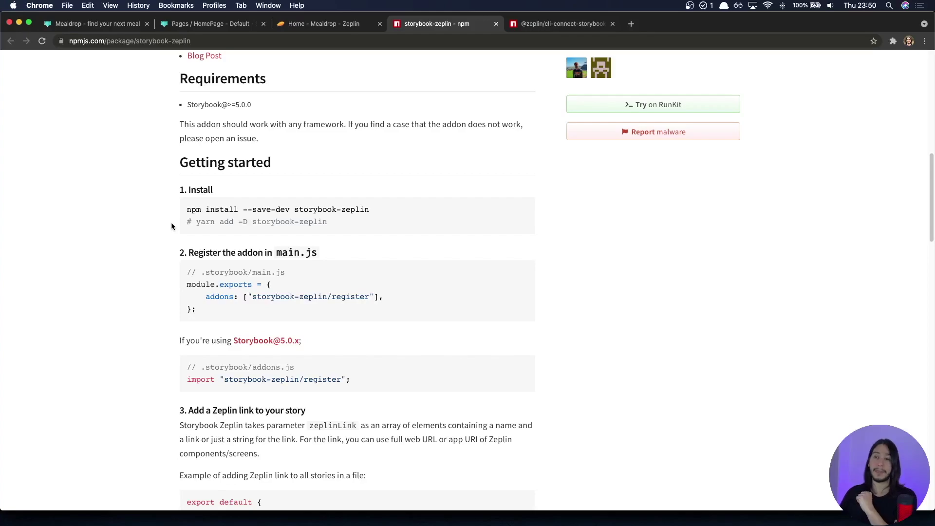
pyautogui.scroll(-5, 170, 226)
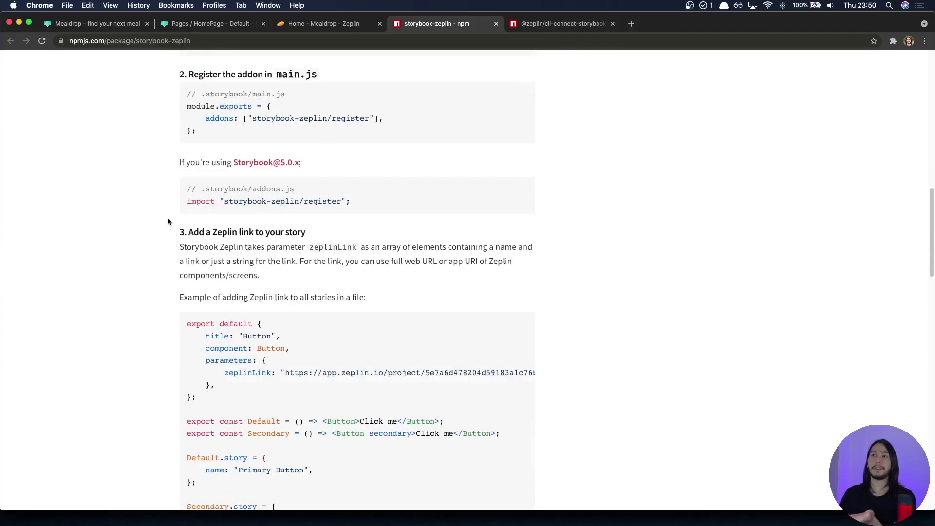
pyautogui.scroll(-4, 168, 222)
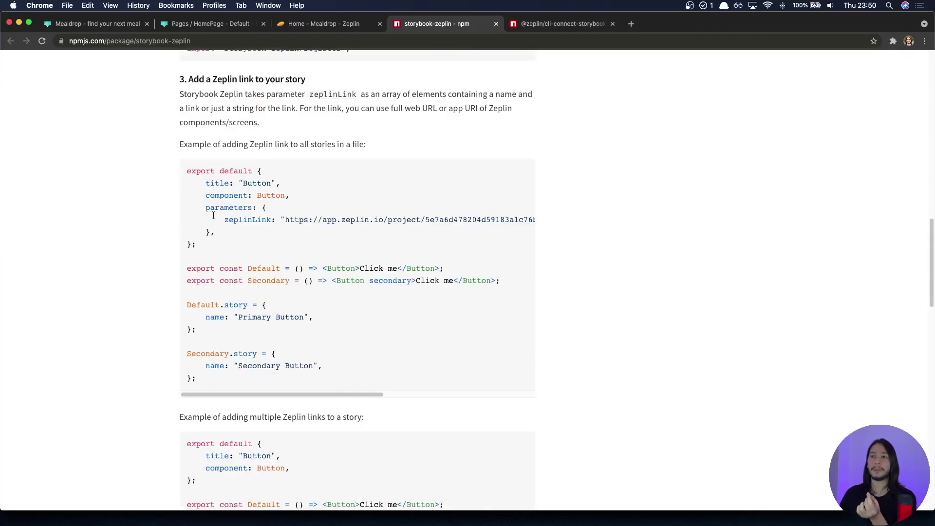
pyautogui.moveTo(224, 218); pyautogui.dragTo(444, 217)
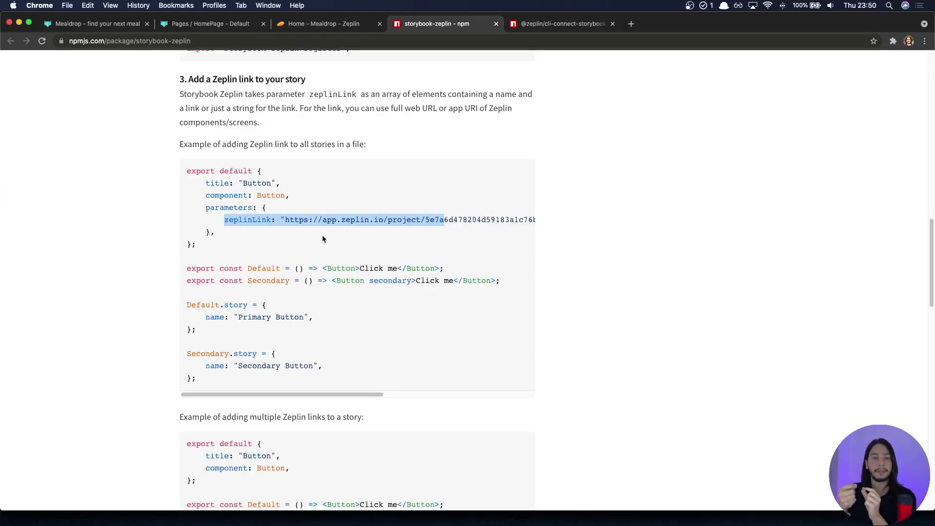
# Step: From a category instance on the Home screen, open category / false / false in the Styleguide and copy its app URI
pyautogui.click(353, 25)
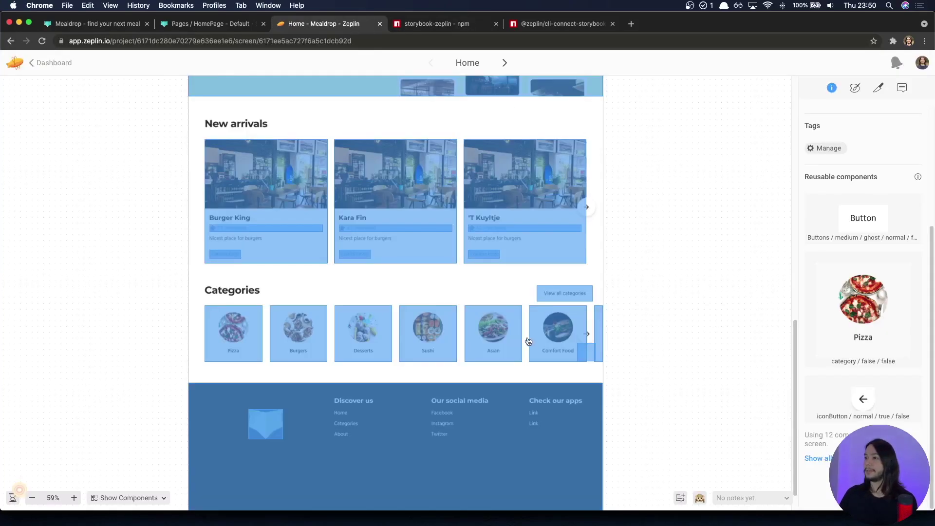
pyautogui.click(542, 321)
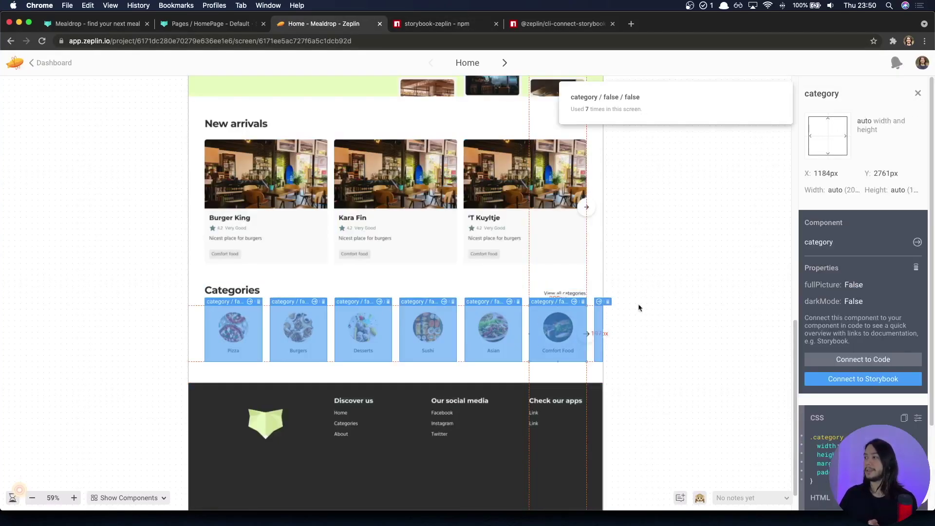
pyautogui.click(917, 242)
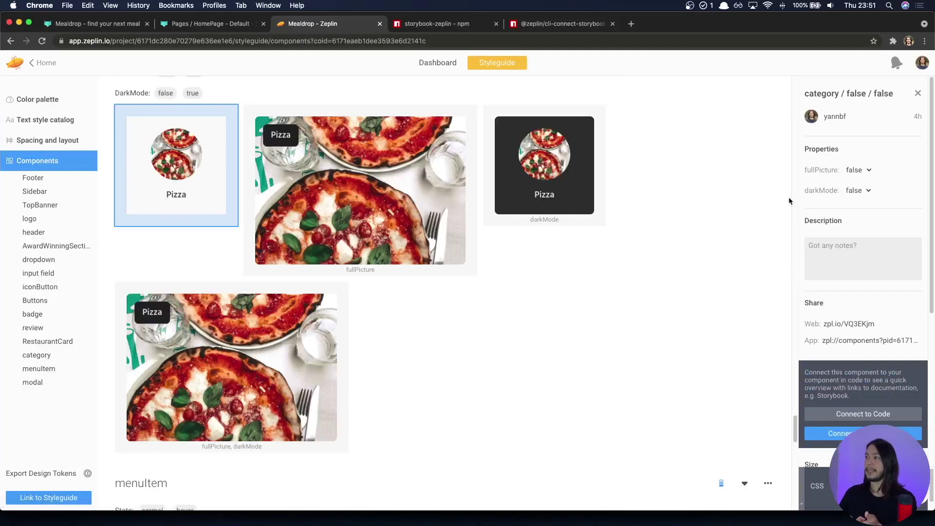
pyautogui.scroll(-5, 854, 298)
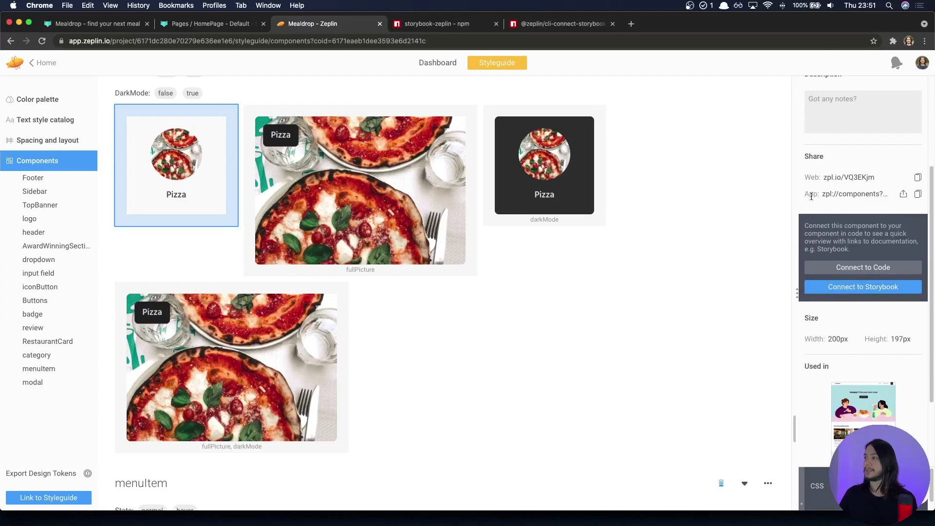
pyautogui.click(918, 195)
# Step: Open Category.stories.tsx in VS Code via the quick file search
pyautogui.press('super+Tab')
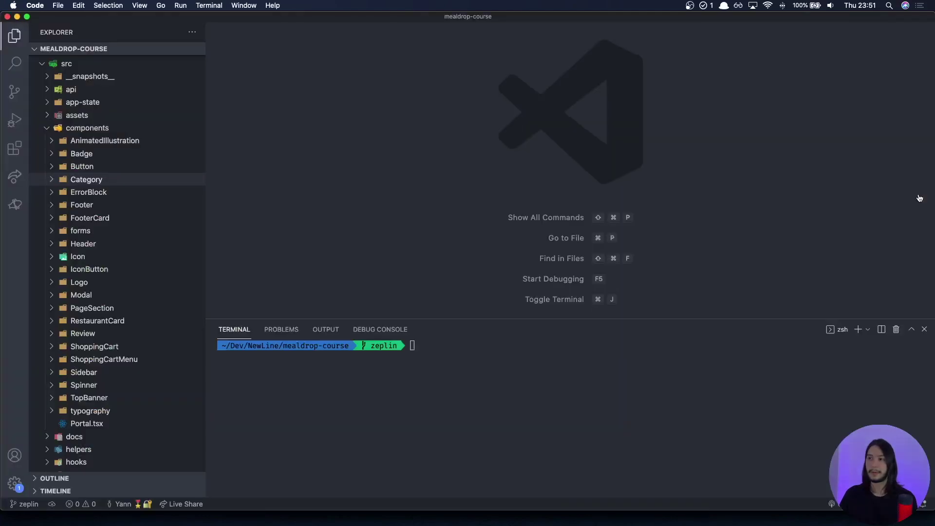
pyautogui.press('super+p')
pyautogui.press('Down')
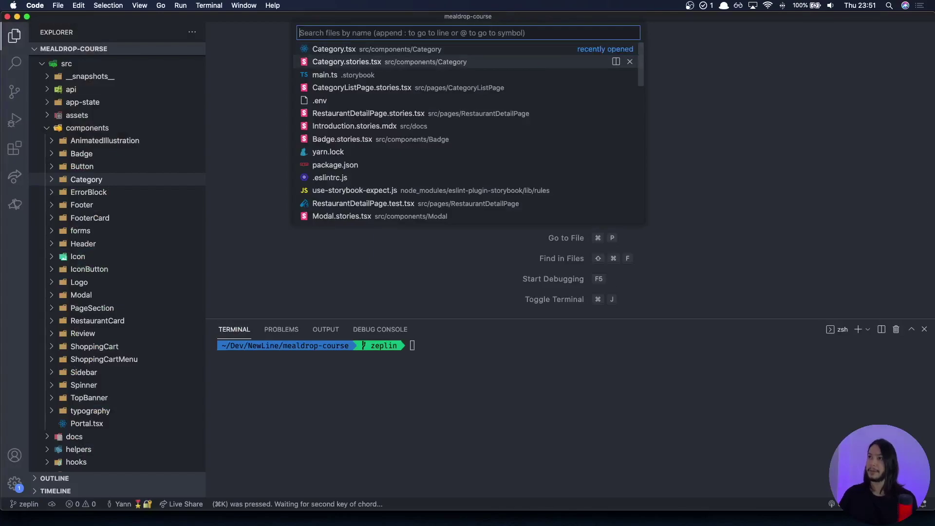
pyautogui.press('Return')
# Step: Review the zeplinLink parameters on the Expanded and Small stories, then return to Chrome
pyautogui.scroll(3, 350, 216)
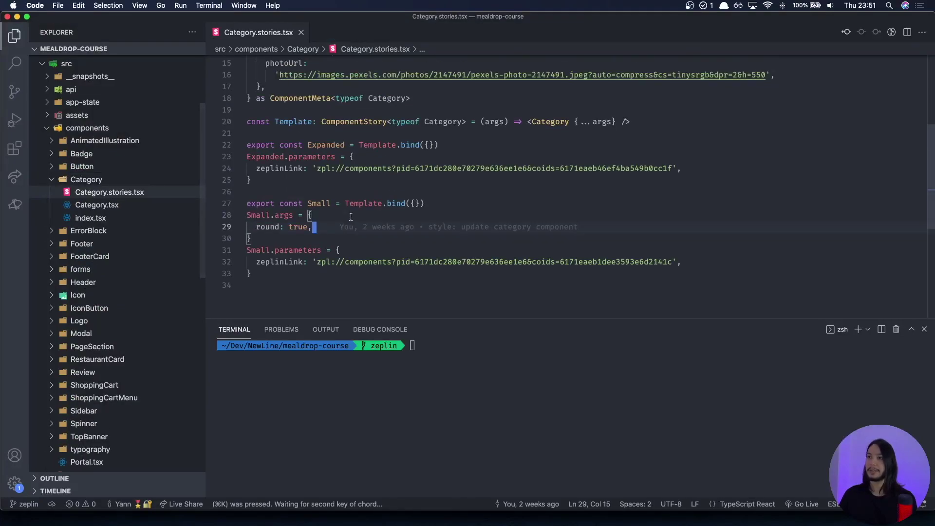
pyautogui.doubleClick(288, 189)
pyautogui.press('super+d')
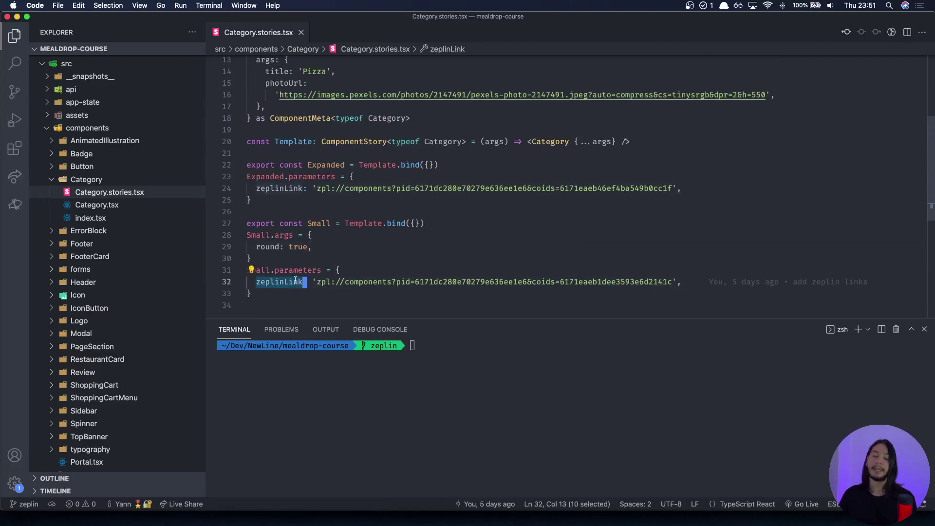
pyautogui.click(308, 177)
pyautogui.click(294, 270)
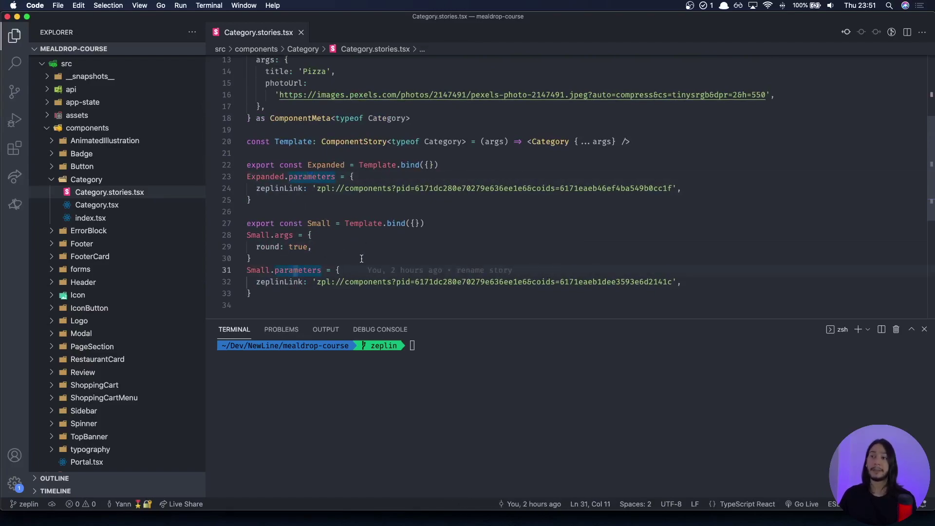
pyautogui.press('super+Tab')
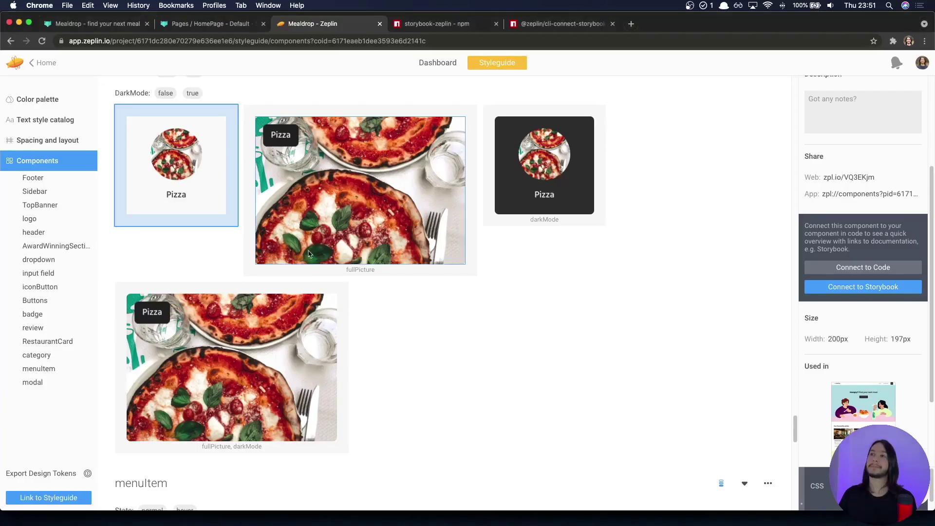
# Step: Open the Category > Expanded story in Storybook and show its linked Zeplin design
pyautogui.click(204, 23)
pyautogui.click(58, 122)
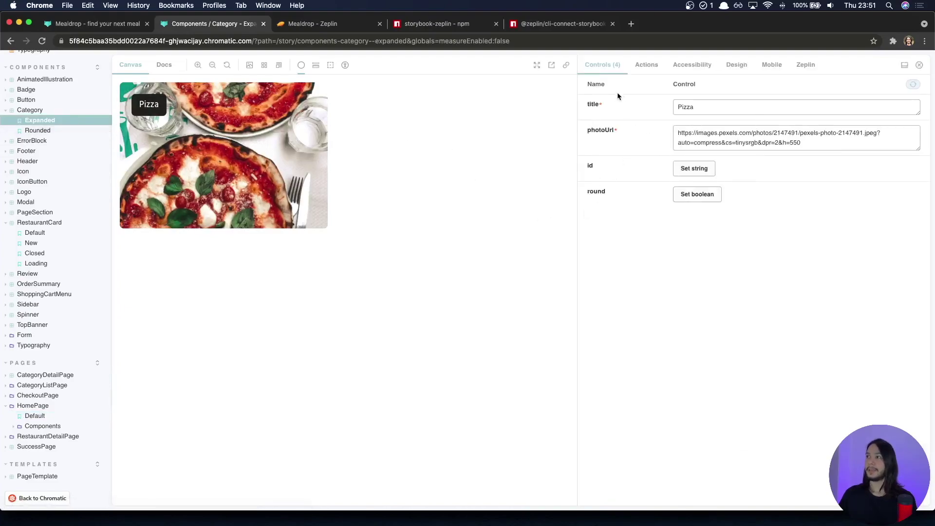
pyautogui.click(807, 68)
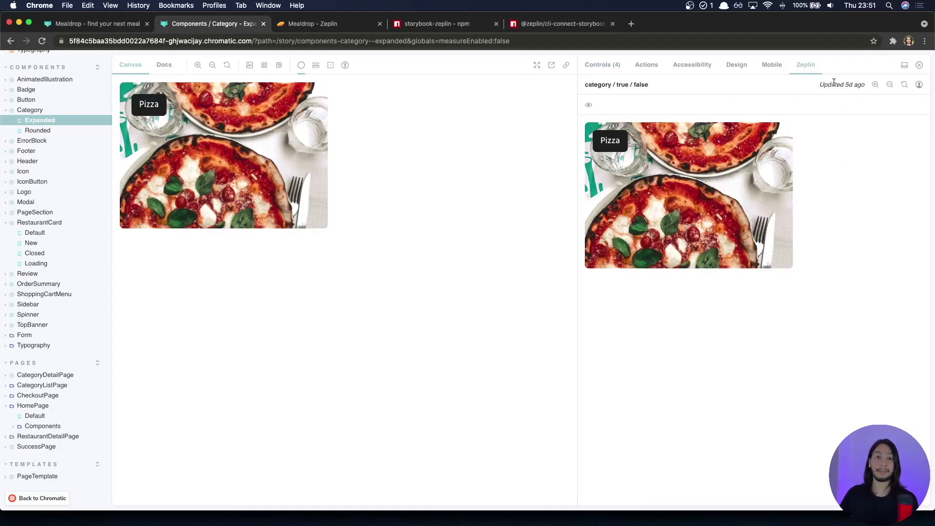
# Step: Overlay the Zeplin design on the canvas with adjusted opacity in difference blend mode
pyautogui.click(589, 107)
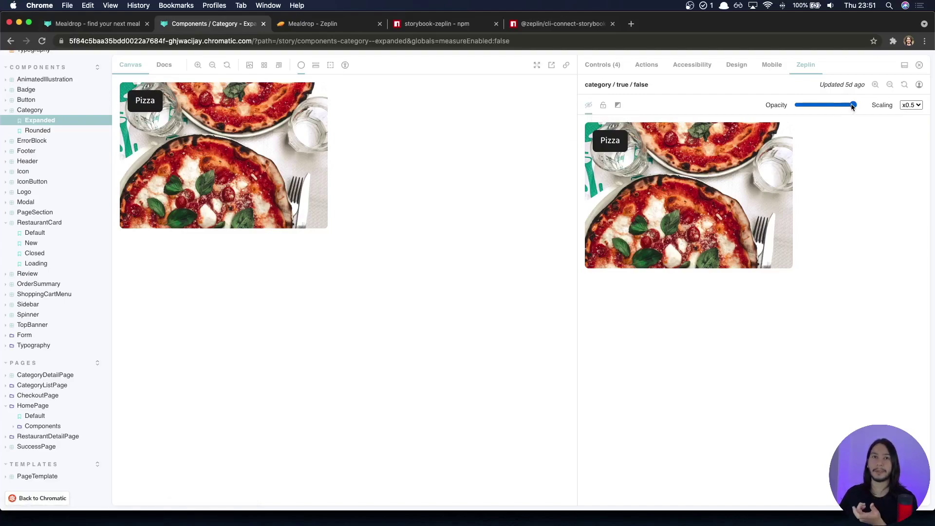
pyautogui.moveTo(851, 107); pyautogui.dragTo(904, 88)
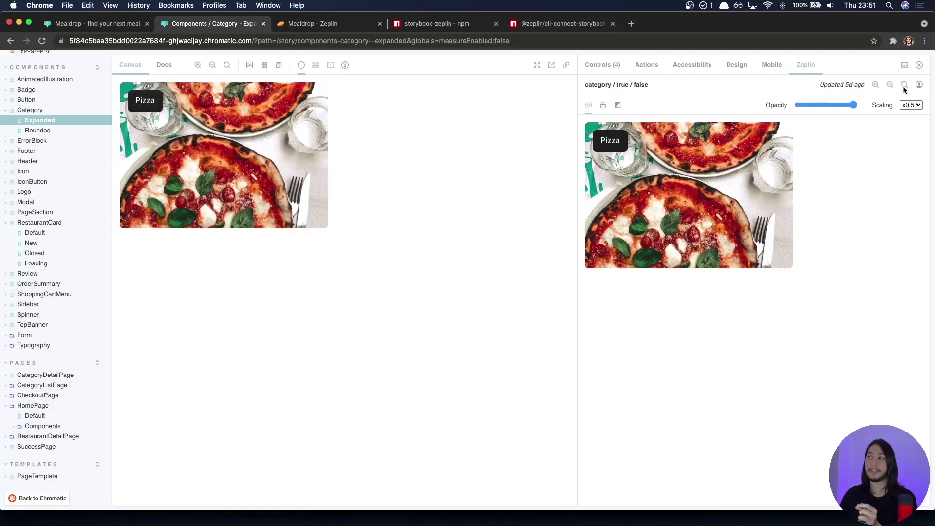
pyautogui.click(618, 106)
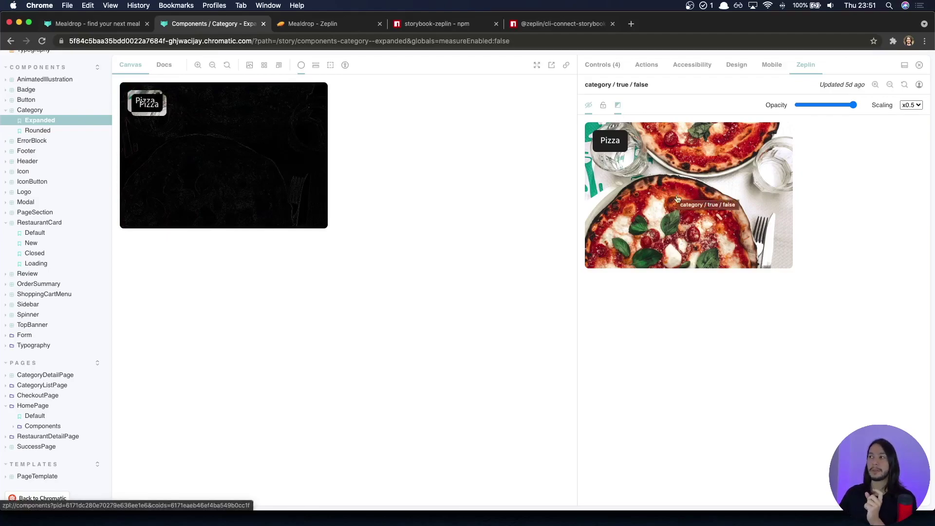
pyautogui.click(335, 25)
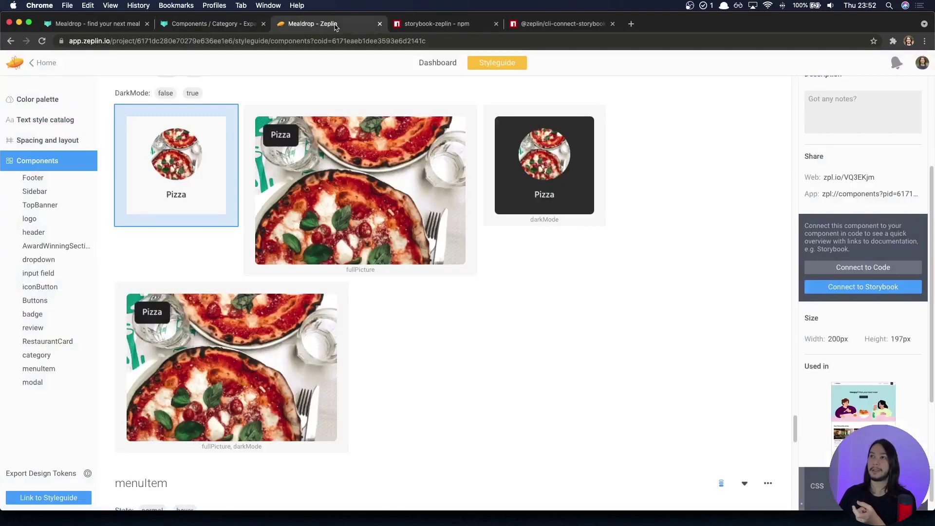
pyautogui.click(302, 111)
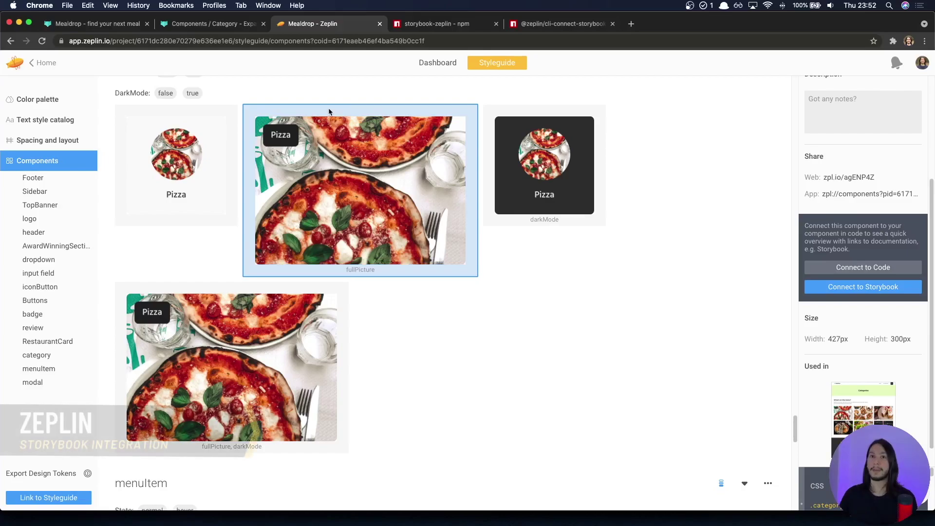
pyautogui.click(541, 25)
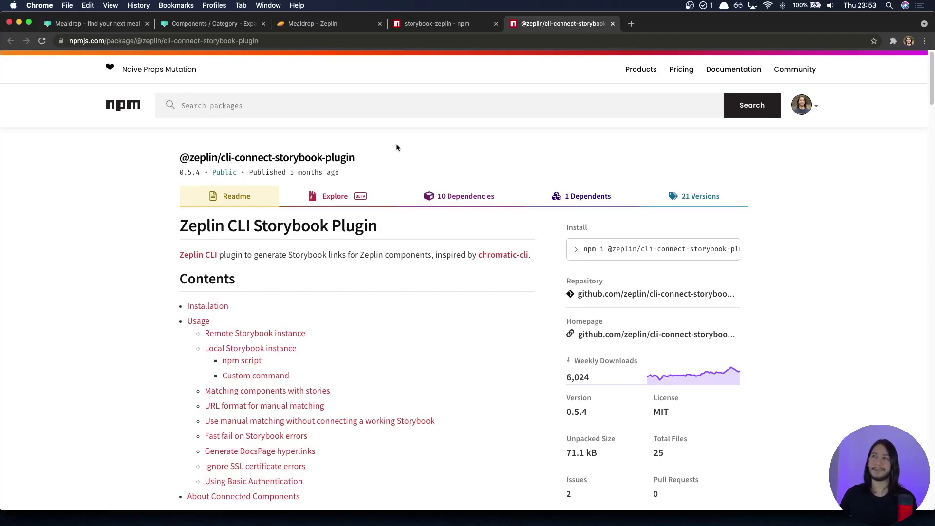
# Step: Navigate in Zeplin from the Home screen back to the Mealdrop project dashboard
pyautogui.click(321, 23)
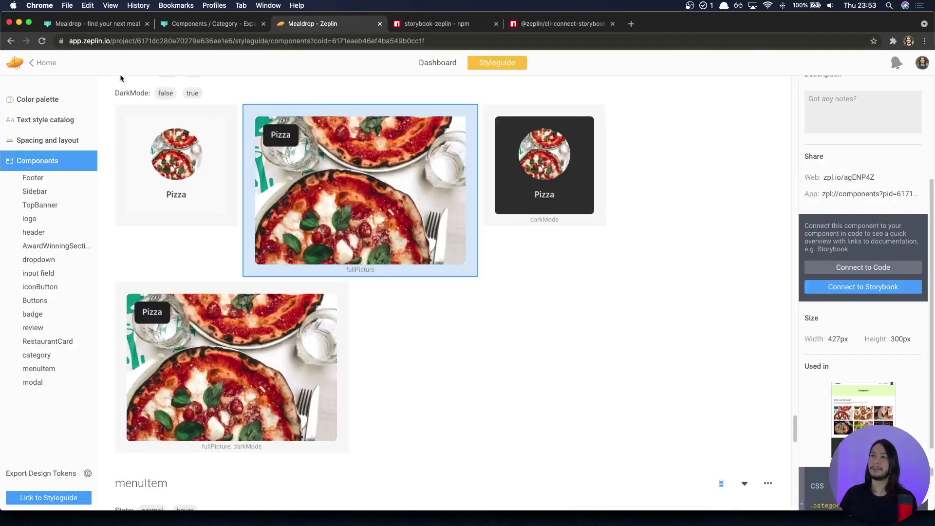
pyautogui.click(46, 63)
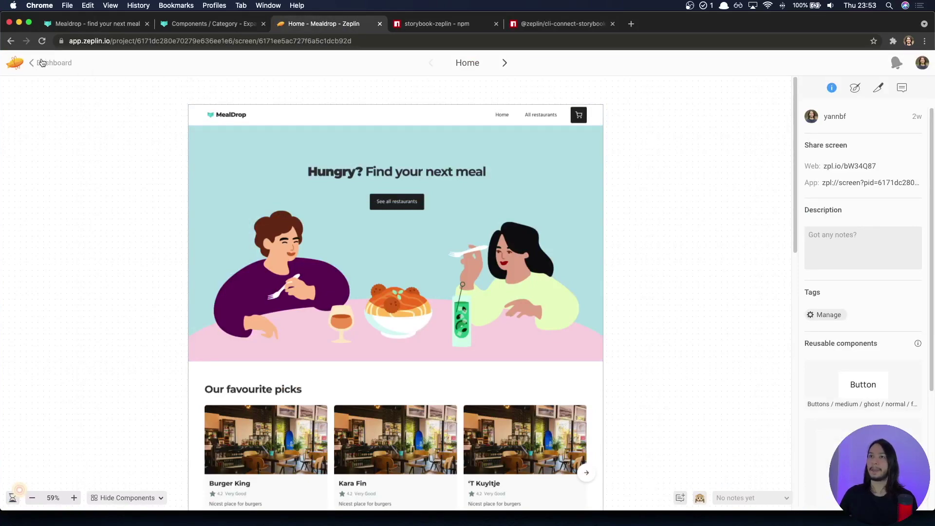
pyautogui.click(42, 62)
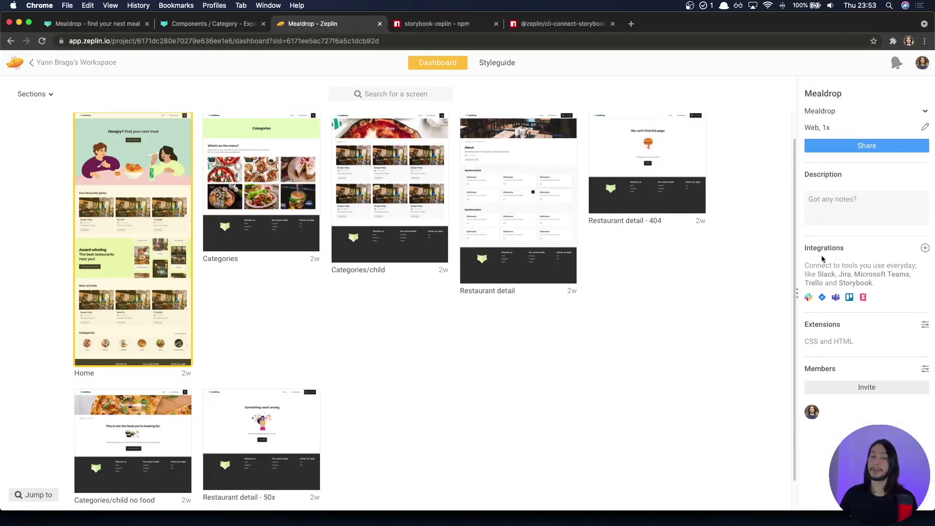
# Step: Connect the project to the Chromatic-hosted Storybook by pasting its URL, importing 77 stories
pyautogui.click(925, 249)
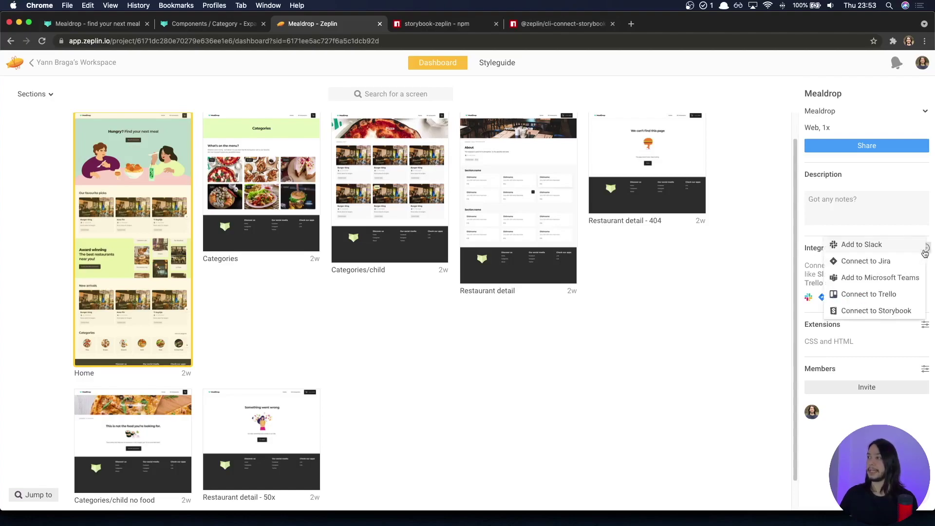
pyautogui.click(875, 312)
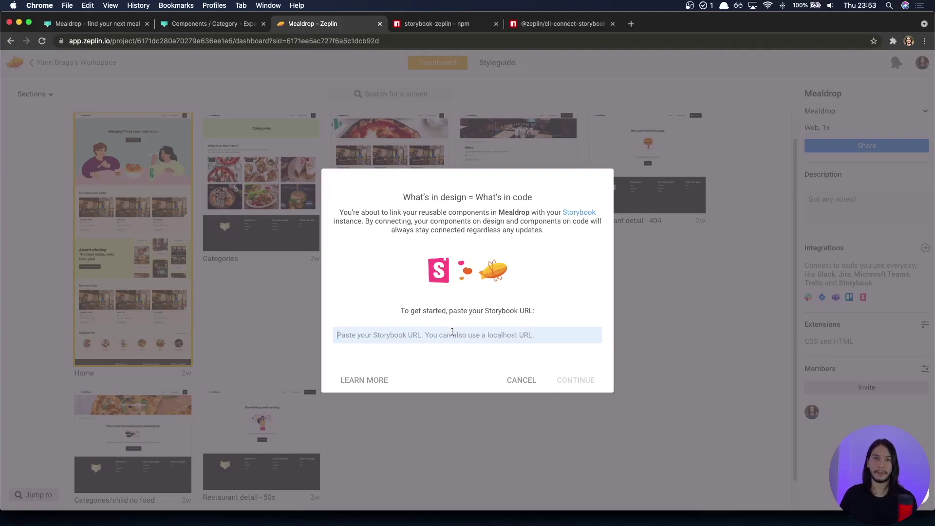
pyautogui.press('super+t')
pyautogui.write('zeplin--5f84c5baa35bdd0022a7684f.chromatic.com')
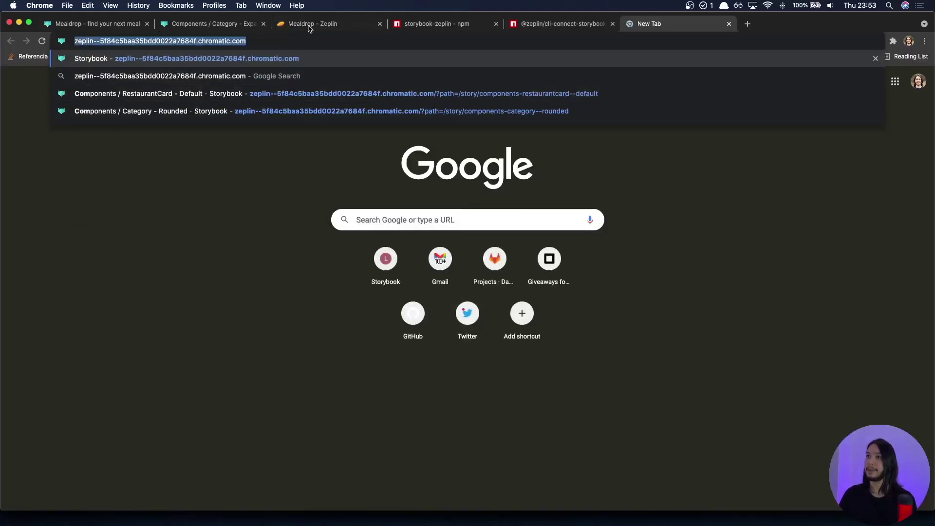
pyautogui.press('super+3')
pyautogui.click(499, 331)
pyautogui.write('https://zeplin--5f84c5baa35bdd0022a7684f.chromatic.com/')
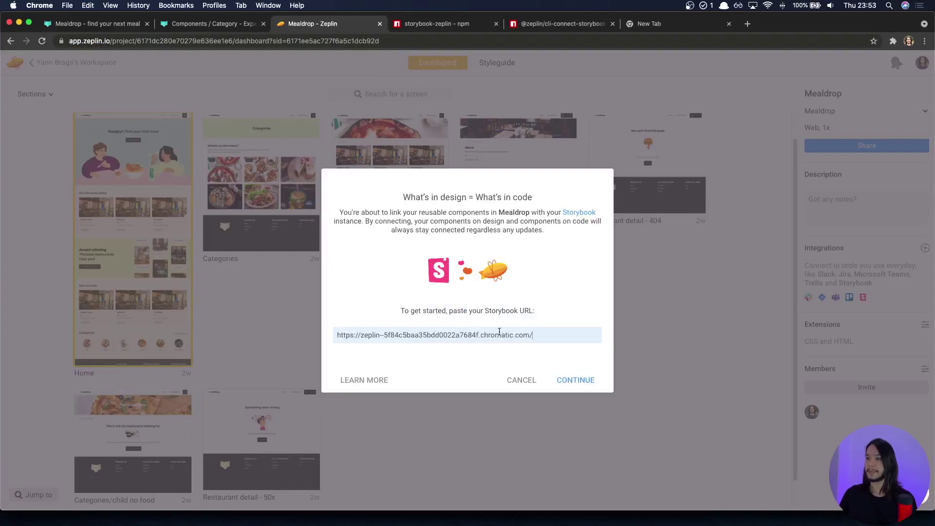
pyautogui.click(578, 379)
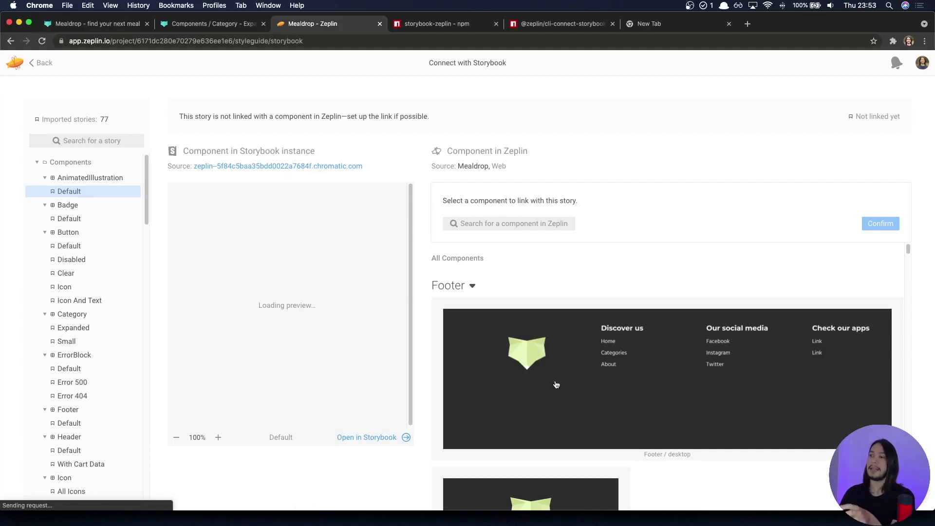
# Step: Link the Category Expanded story to its suggested Pizza category component
pyautogui.scroll(-10, 536, 361)
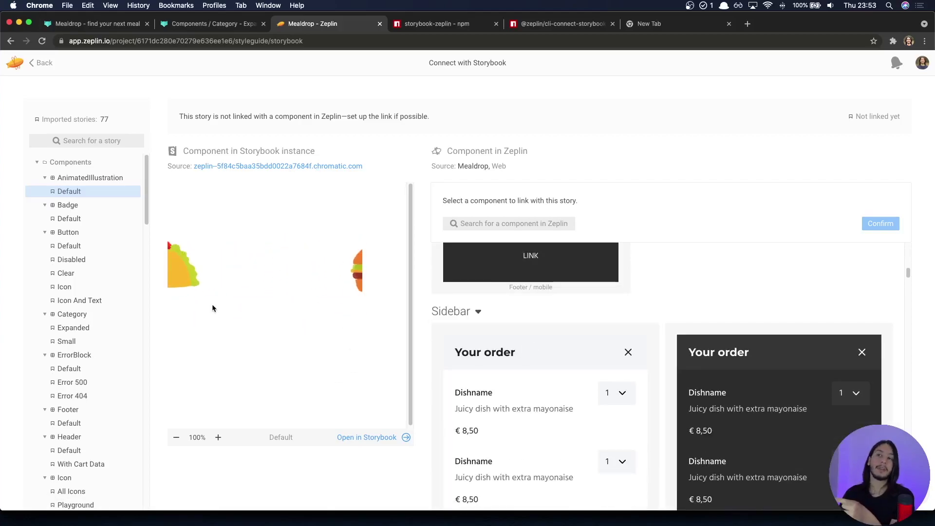
pyautogui.click(96, 331)
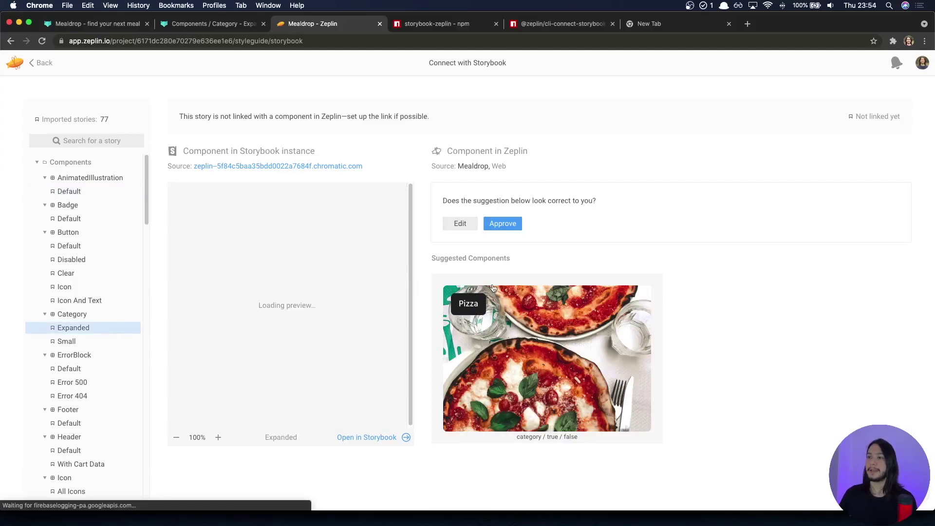
pyautogui.press('super+Tab')
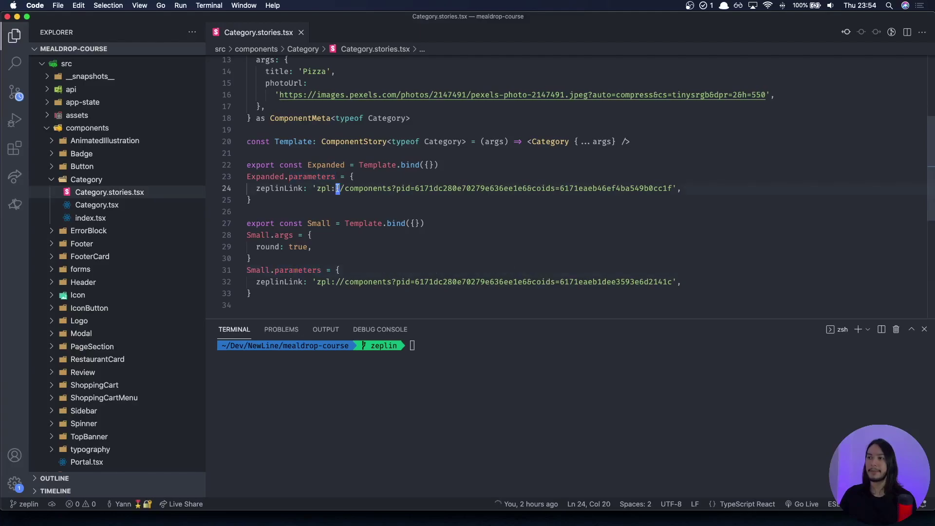
pyautogui.moveTo(336, 188); pyautogui.dragTo(606, 190)
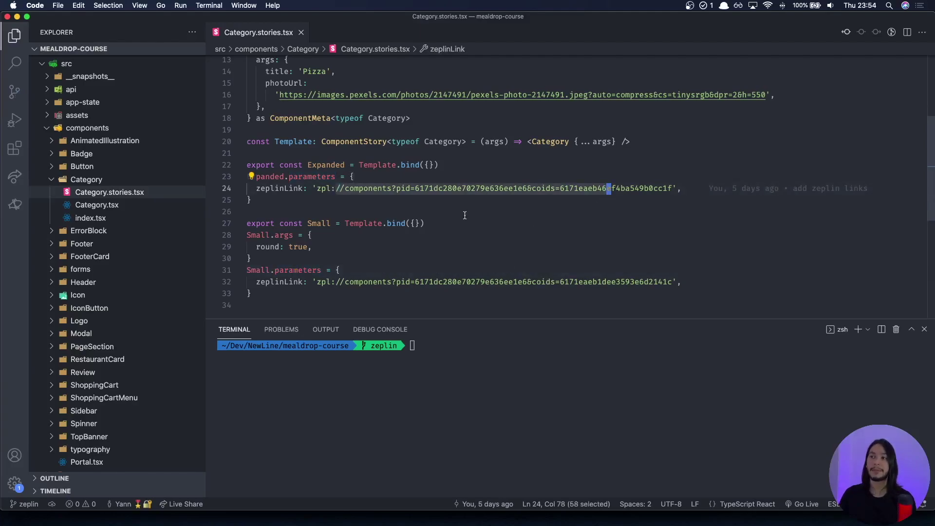
pyautogui.press('super+Tab')
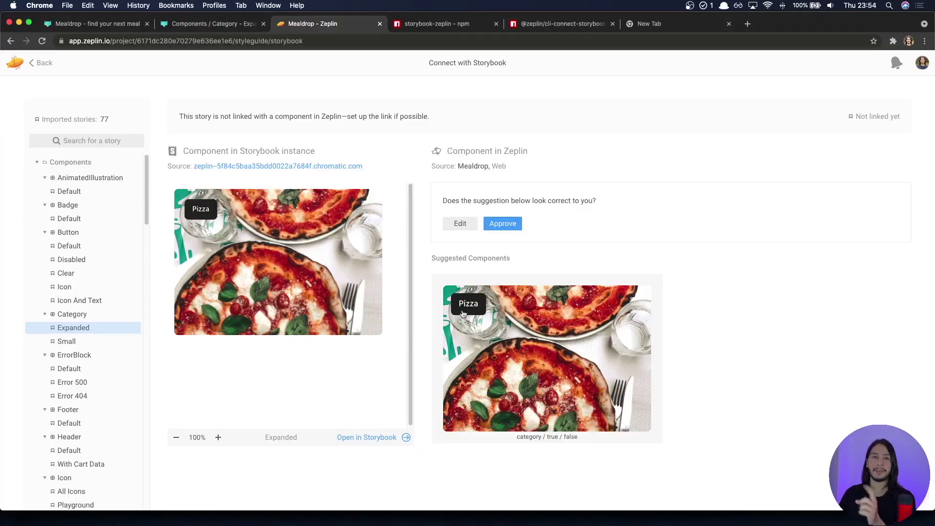
pyautogui.click(504, 223)
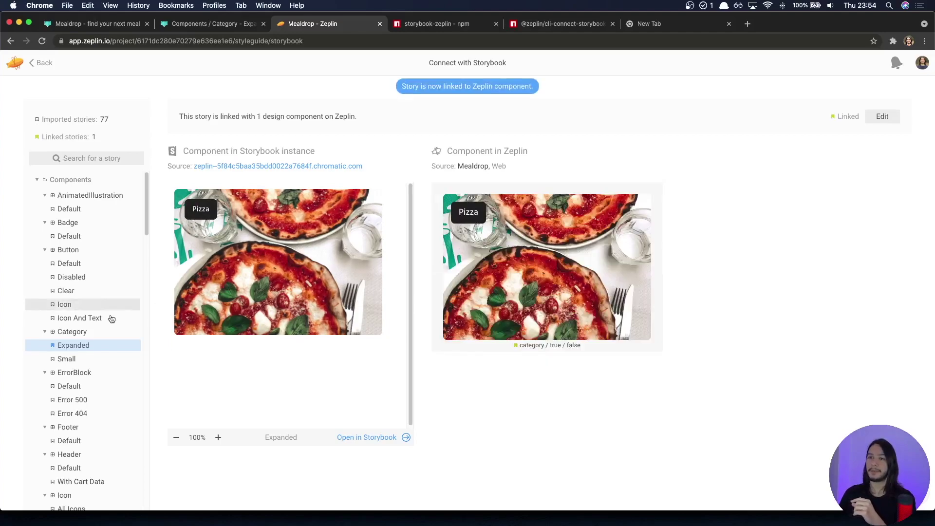
# Step: Approve the suggested components for the Category Small and Badge Default stories
pyautogui.click(81, 359)
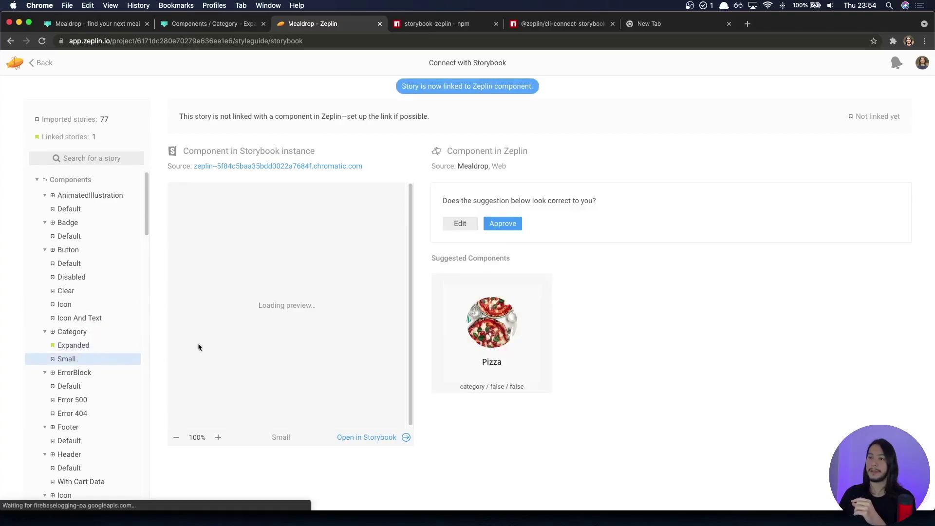
pyautogui.click(507, 224)
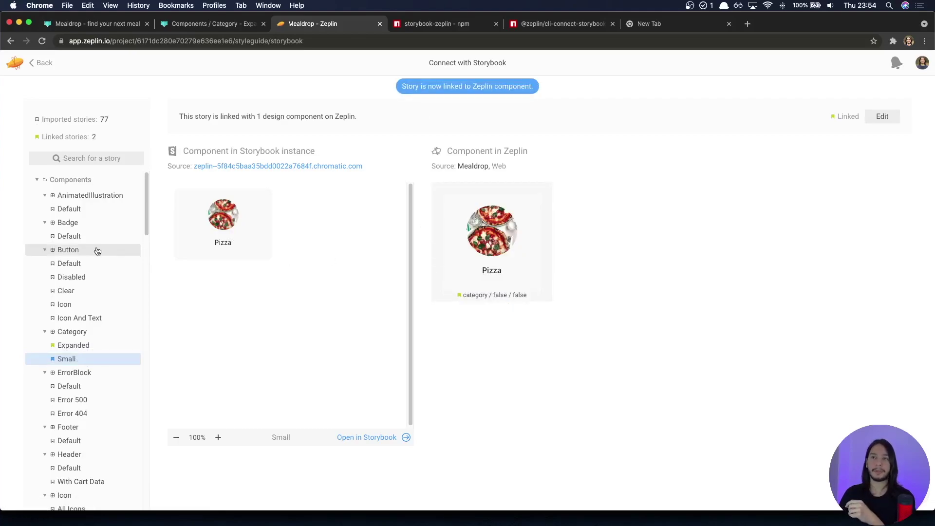
pyautogui.click(76, 237)
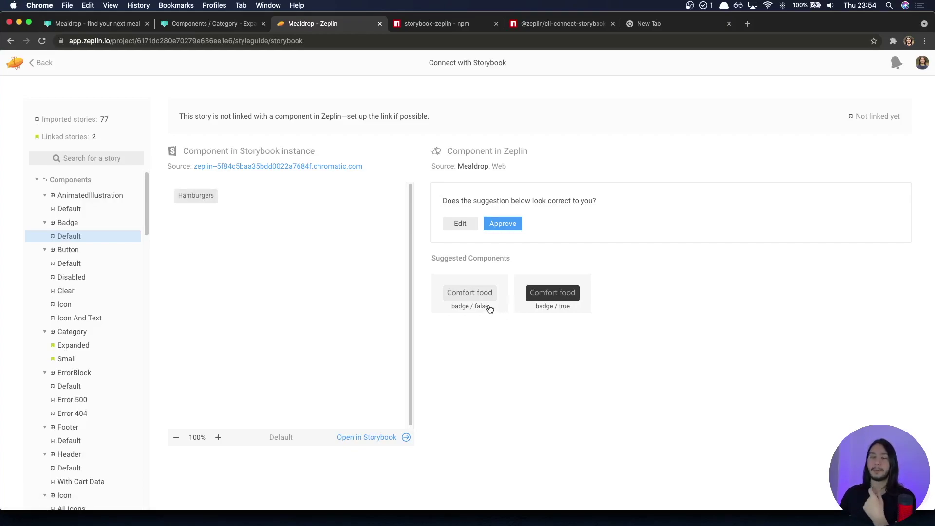
pyautogui.click(511, 225)
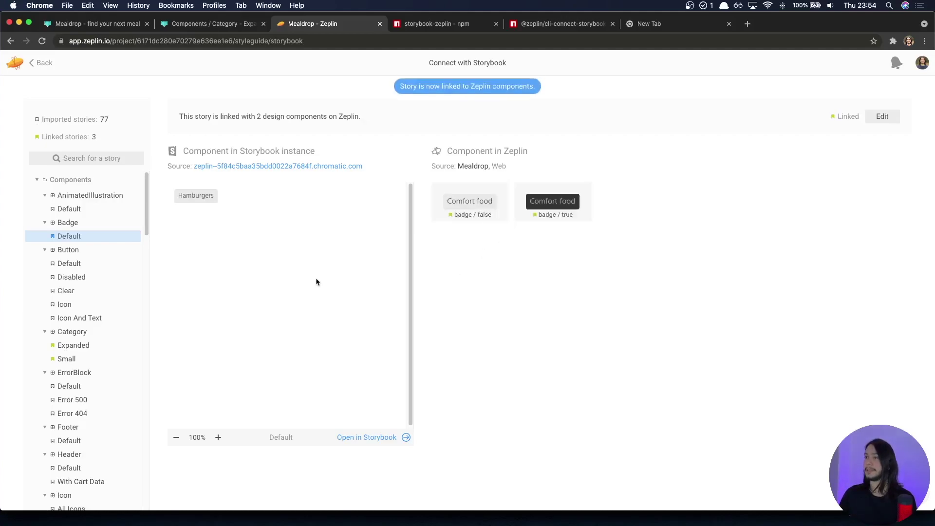
# Step: Find RestaurantCard Default by searching 'res' and approve its Burger King card component
pyautogui.scroll(-5, 73, 234)
pyautogui.click(100, 160)
pyautogui.write('res')
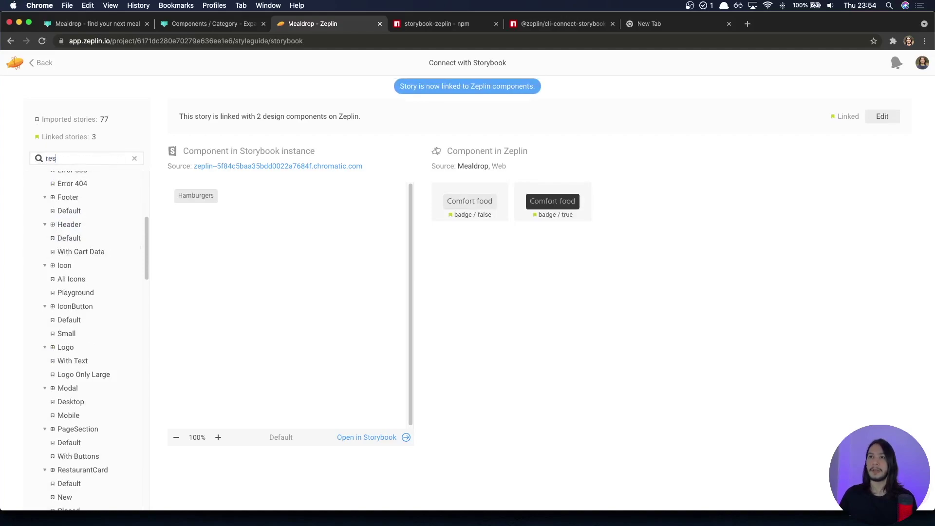
pyautogui.click(88, 197)
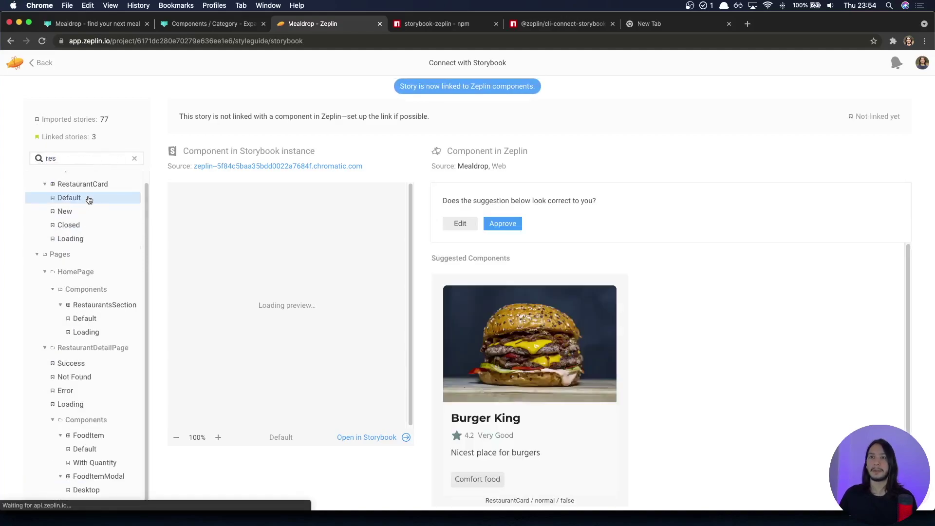
pyautogui.click(513, 225)
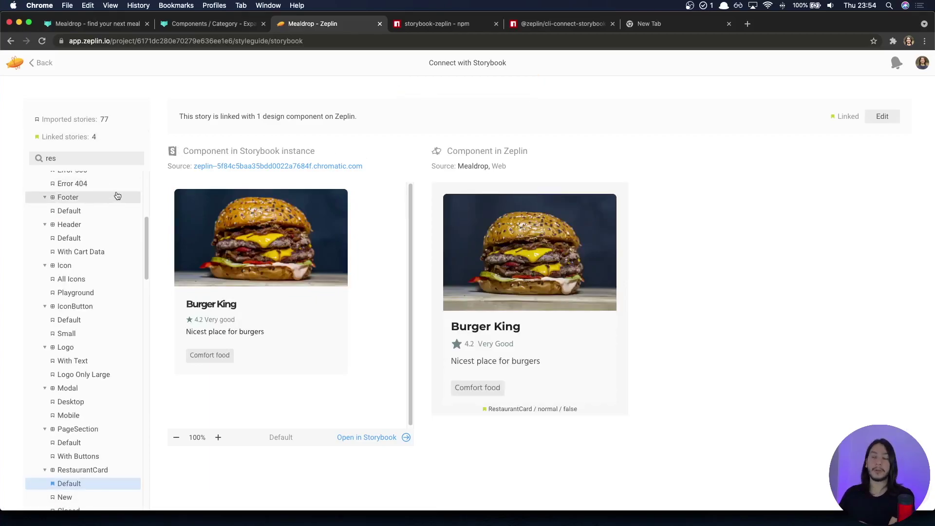
pyautogui.click(43, 62)
# Step: Open the Home screen and switch component highlighting to Show Components
pyautogui.click(191, 116)
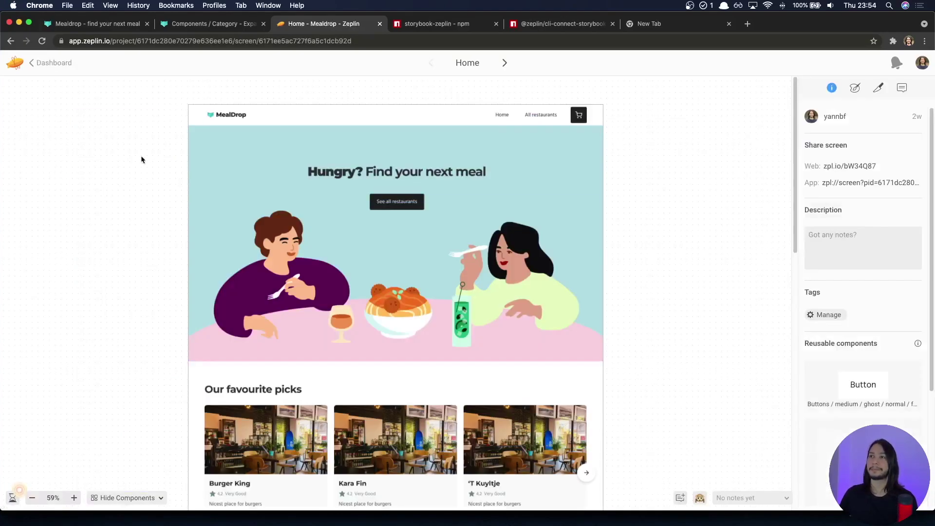
pyautogui.scroll(-3, 107, 203)
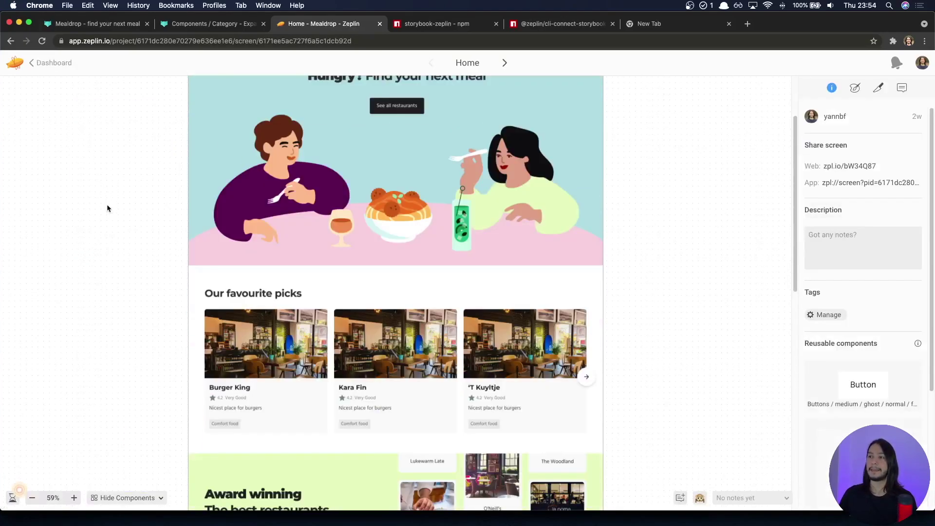
pyautogui.click(128, 497)
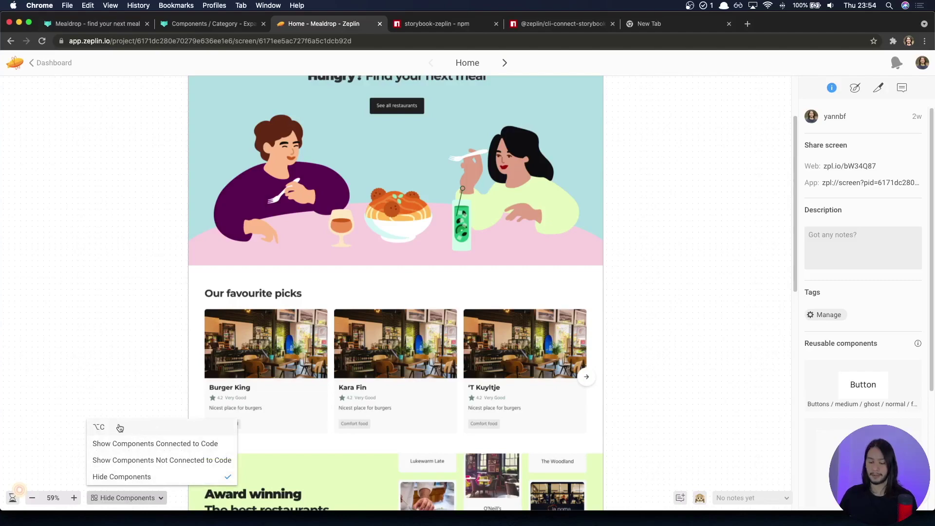
pyautogui.click(128, 427)
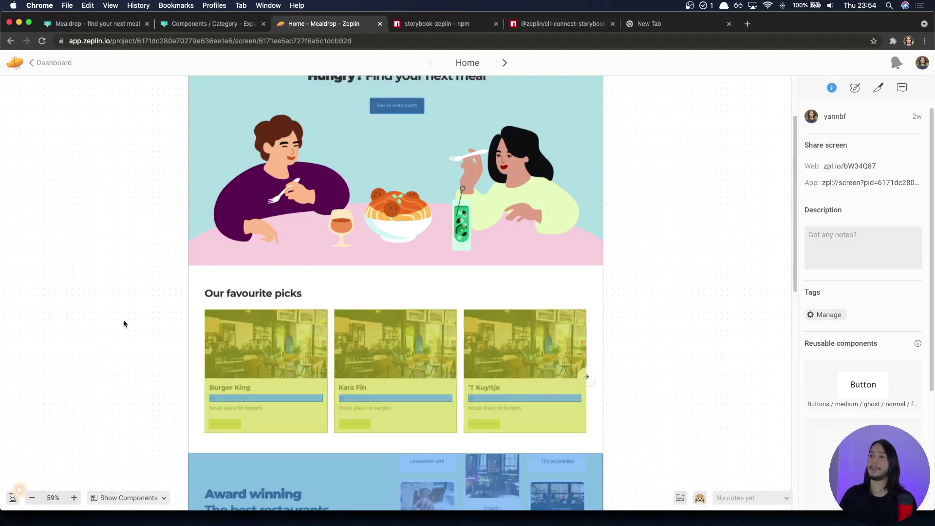
# Step: Review the highlight legend: code-connected components in yellow-green, unconnected ones in blue
pyautogui.scroll(-3, 123, 323)
pyautogui.scroll(-2, 124, 323)
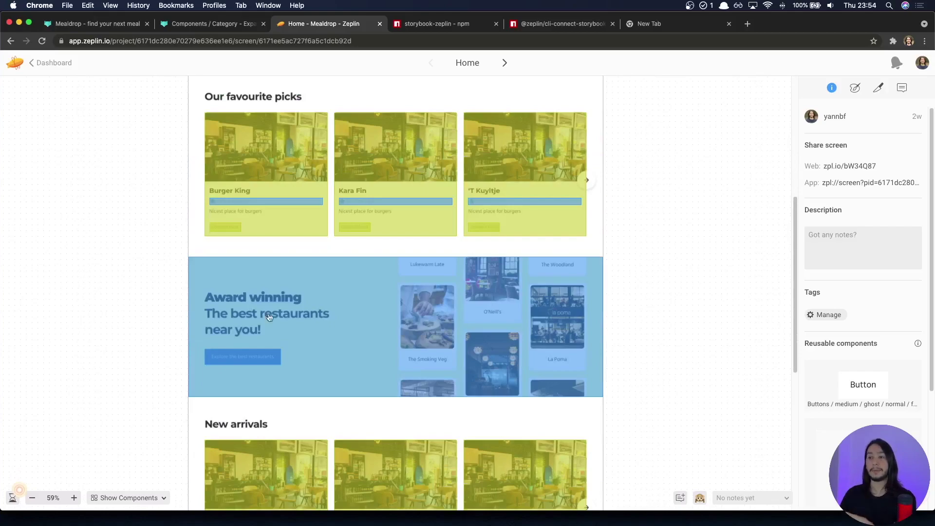
pyautogui.scroll(4, 302, 269)
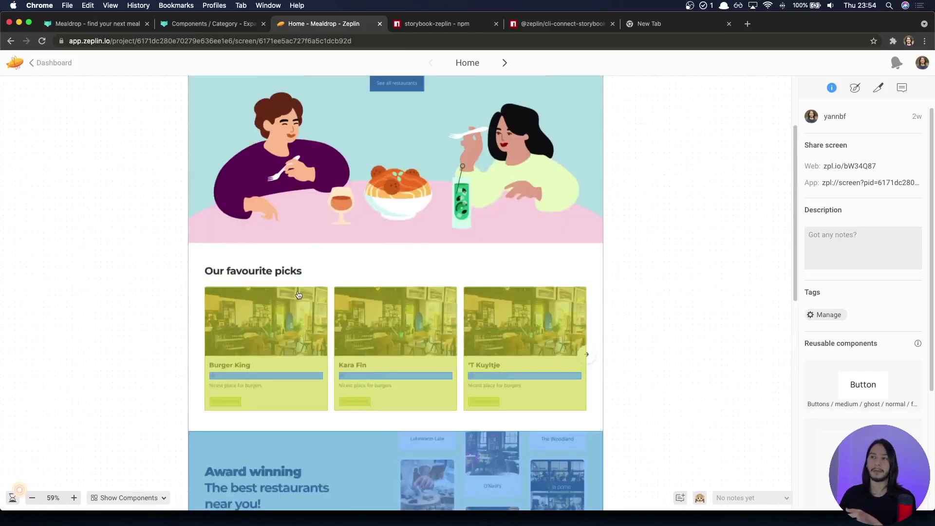
pyautogui.scroll(-5, 151, 247)
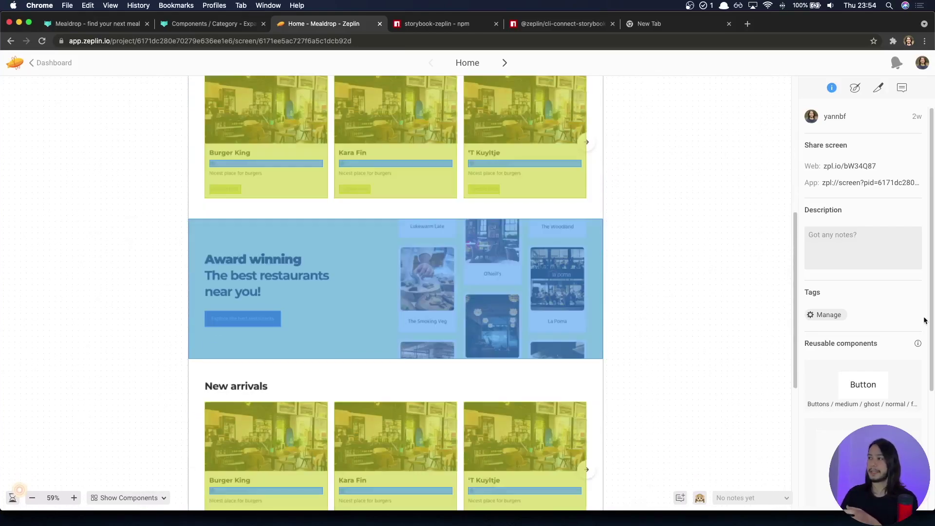
pyautogui.scroll(-4, 925, 320)
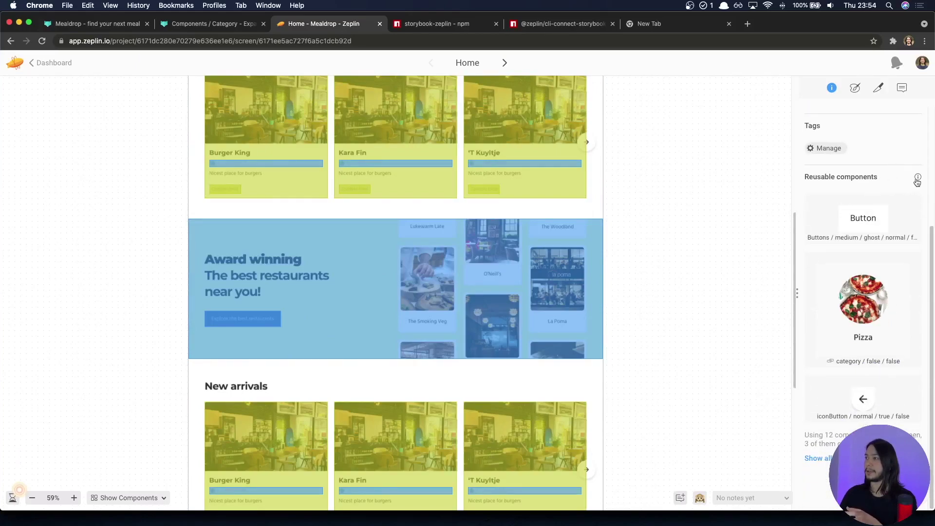
pyautogui.moveTo(917, 180)
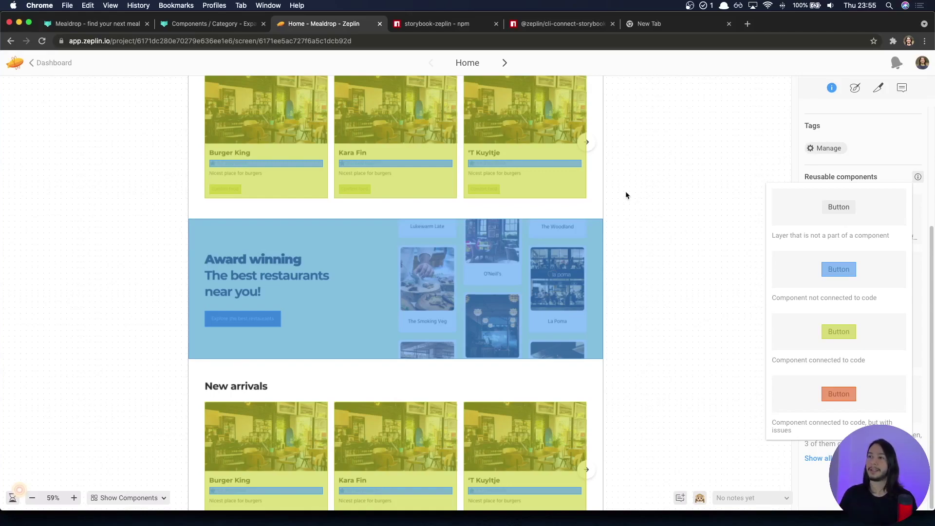
pyautogui.click(330, 210)
pyautogui.scroll(3, 331, 209)
# Step: Inspect the Burgers category component and open its linked Category Small story in Storybook
pyautogui.scroll(-10, 331, 209)
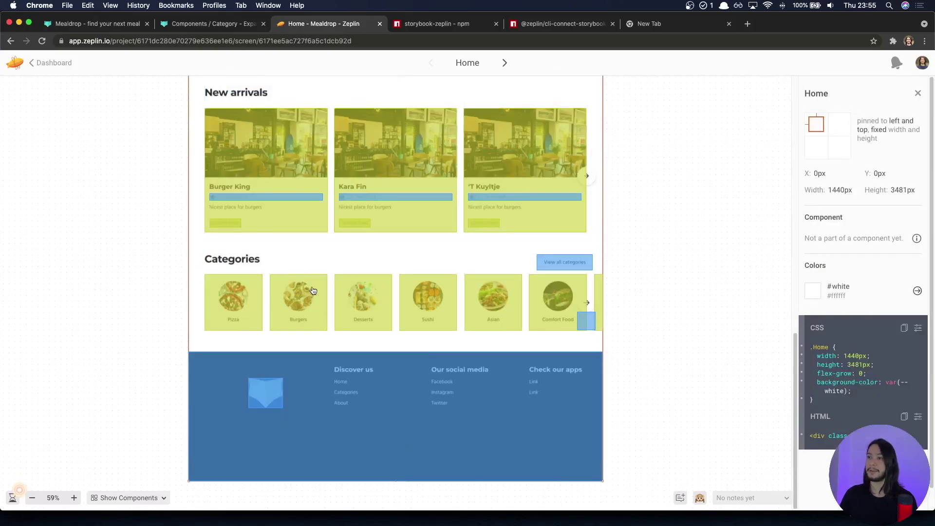
pyautogui.click(313, 291)
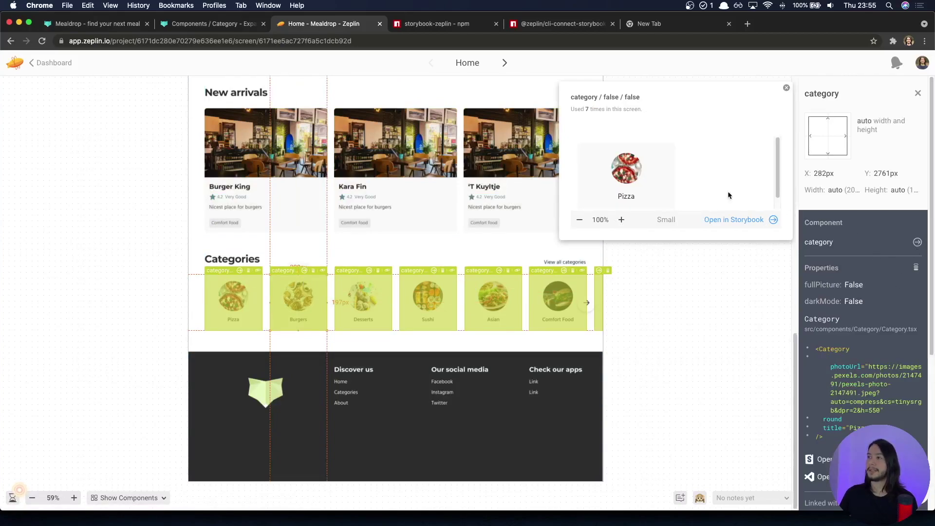
pyautogui.scroll(-1, 696, 183)
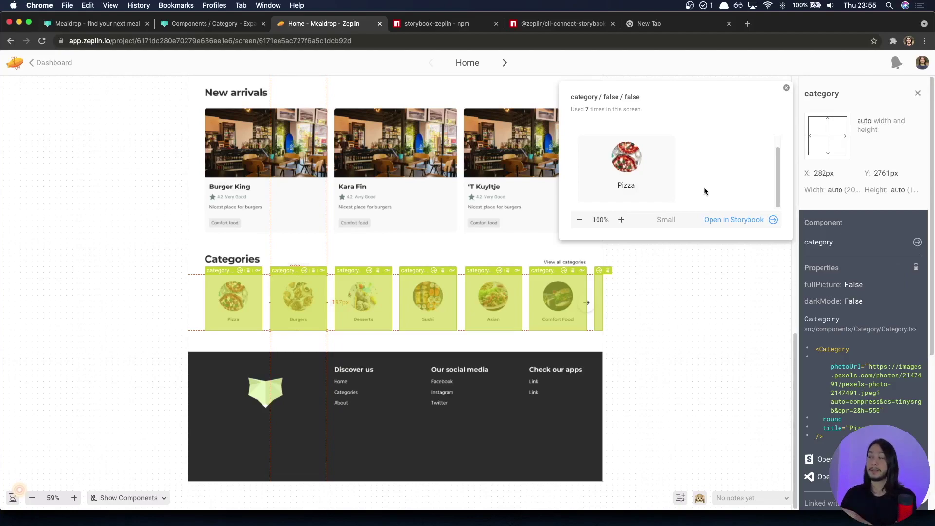
pyautogui.click(731, 220)
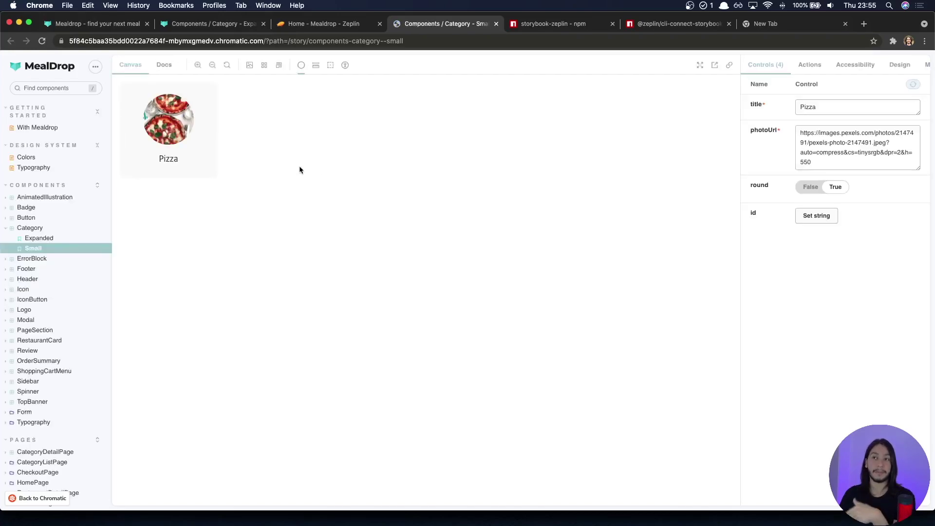
# Step: Widen the controls panel and change the Category Small title control to 'ajsdsjai'
pyautogui.moveTo(736, 126); pyautogui.dragTo(577, 126)
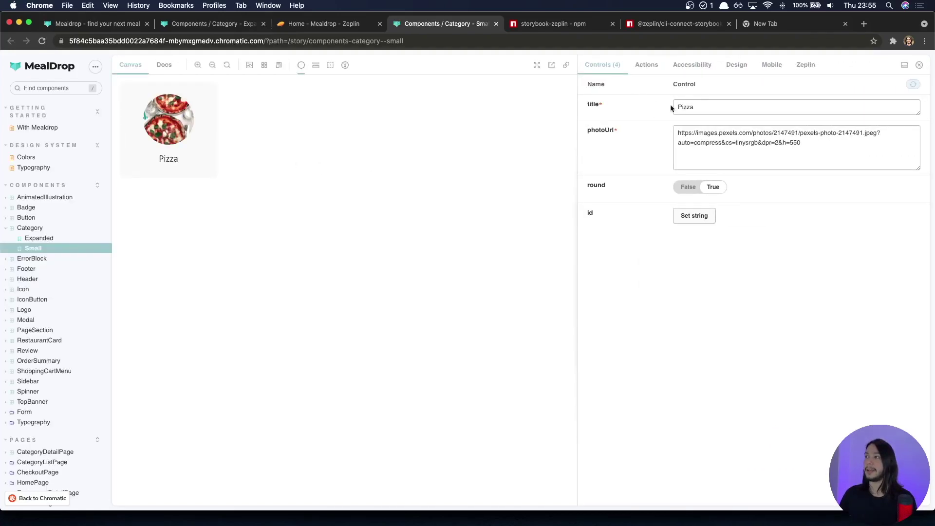
pyautogui.click(715, 105)
pyautogui.write('ajsdsjai')
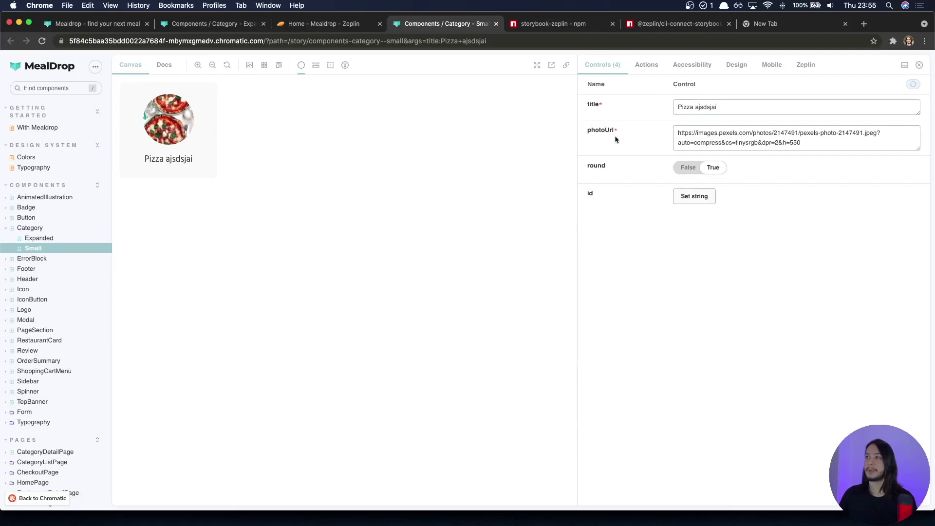
# Step: Preview the story with the Blurred vision simulator, then reset the color filter
pyautogui.click(346, 66)
pyautogui.click(341, 89)
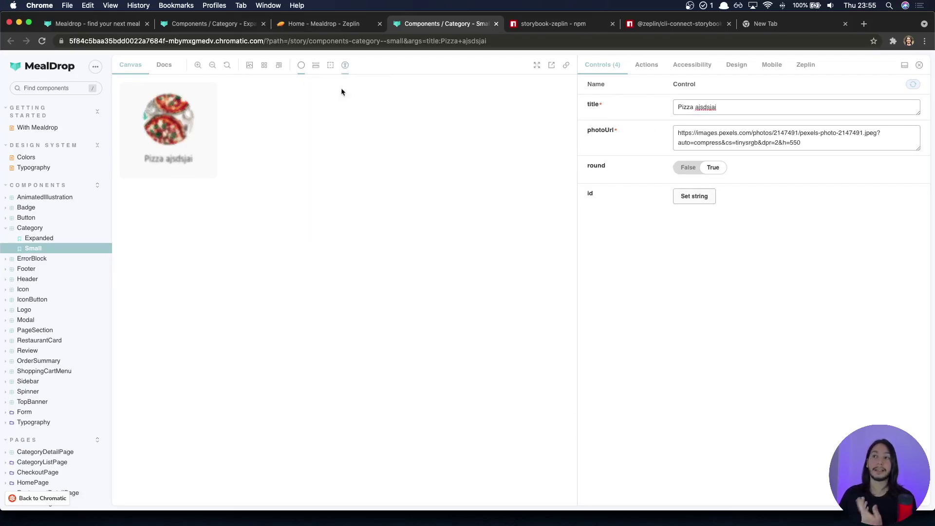
pyautogui.click(346, 65)
pyautogui.click(344, 86)
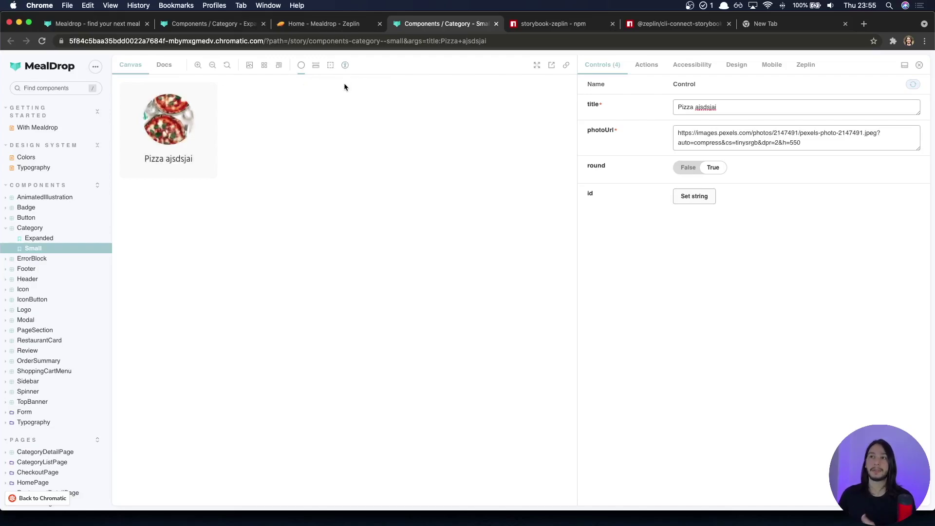
pyautogui.click(343, 28)
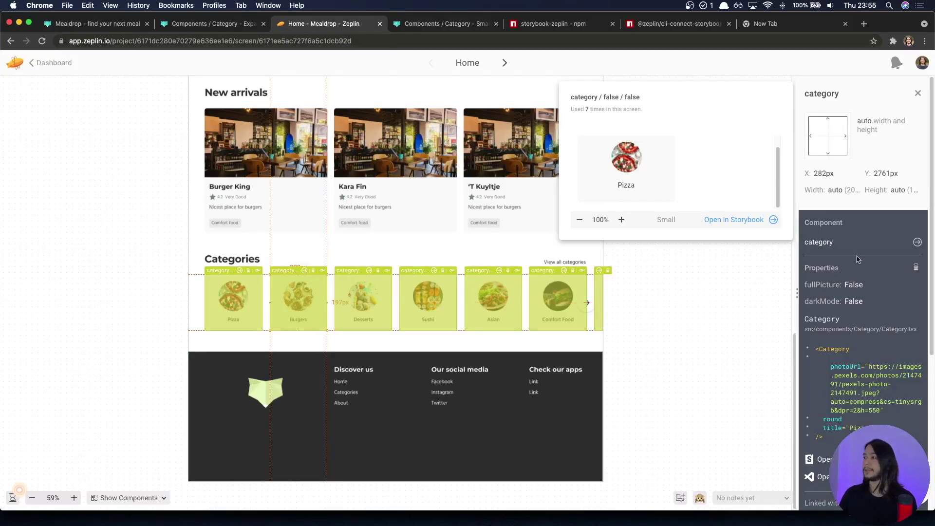
# Step: Preview the Pizza category component in its darkMode = true variant
pyautogui.click(916, 271)
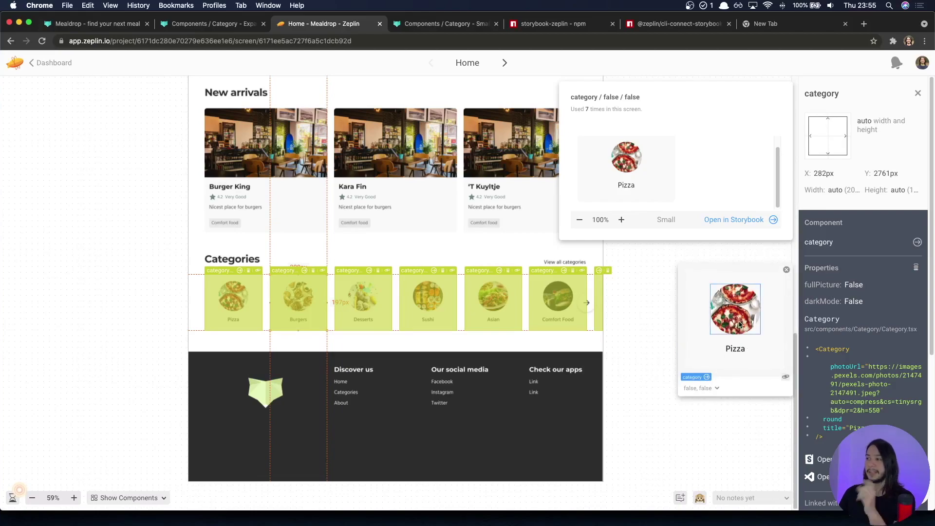
pyautogui.click(707, 392)
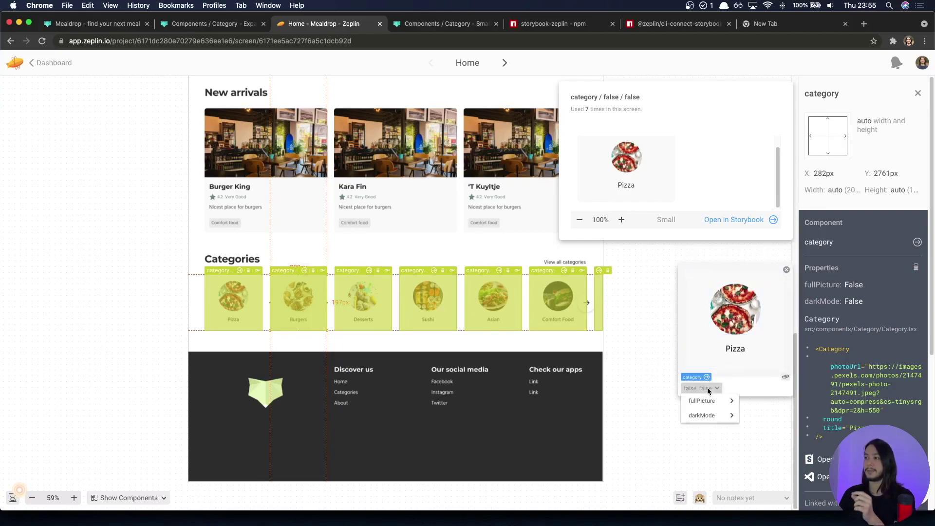
pyautogui.moveTo(719, 416)
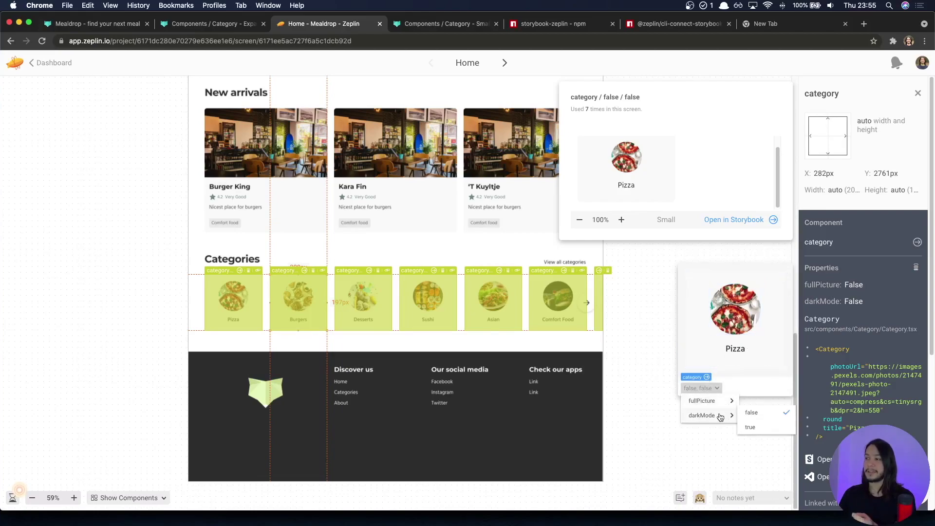
pyautogui.click(763, 428)
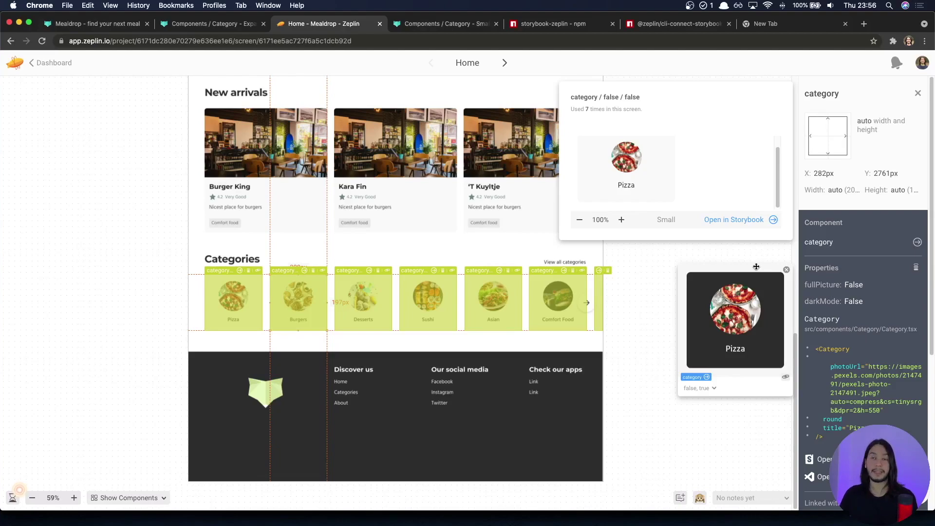
pyautogui.click(786, 269)
# Step: Open the Category component's source file in VS Code from its Zeplin details panel
pyautogui.scroll(-3, 828, 253)
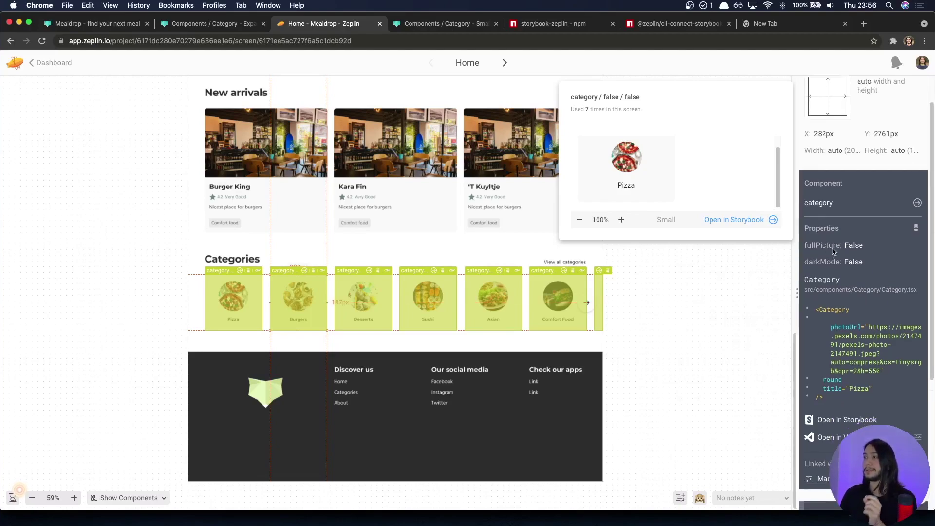
pyautogui.scroll(-2, 833, 252)
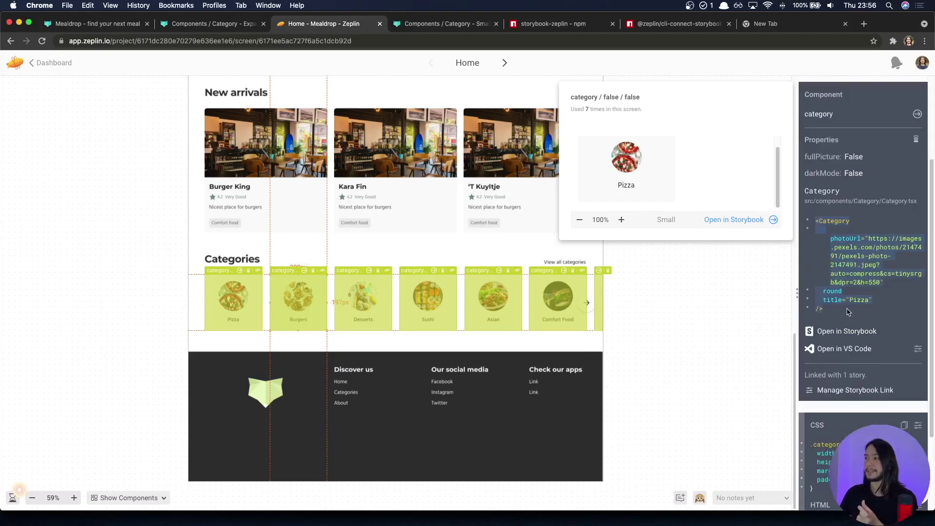
pyautogui.scroll(-1, 848, 311)
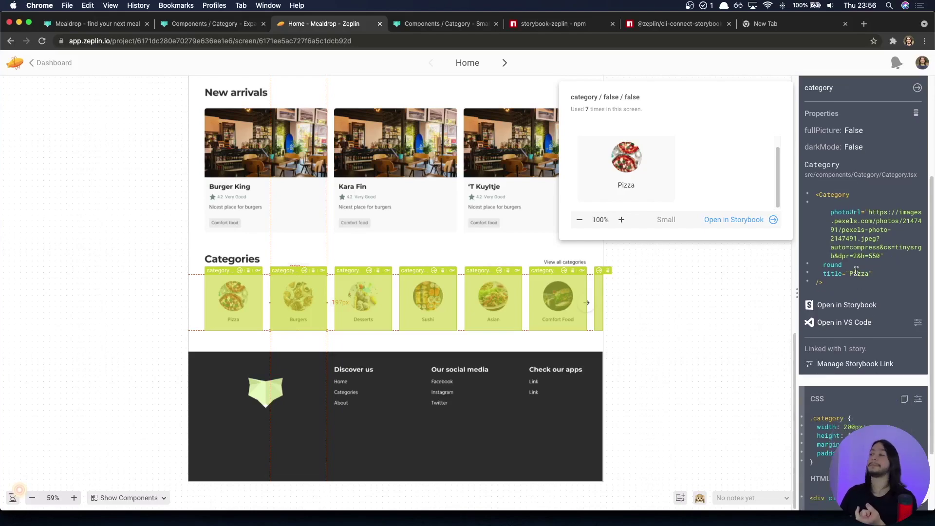
pyautogui.scroll(-1, 856, 272)
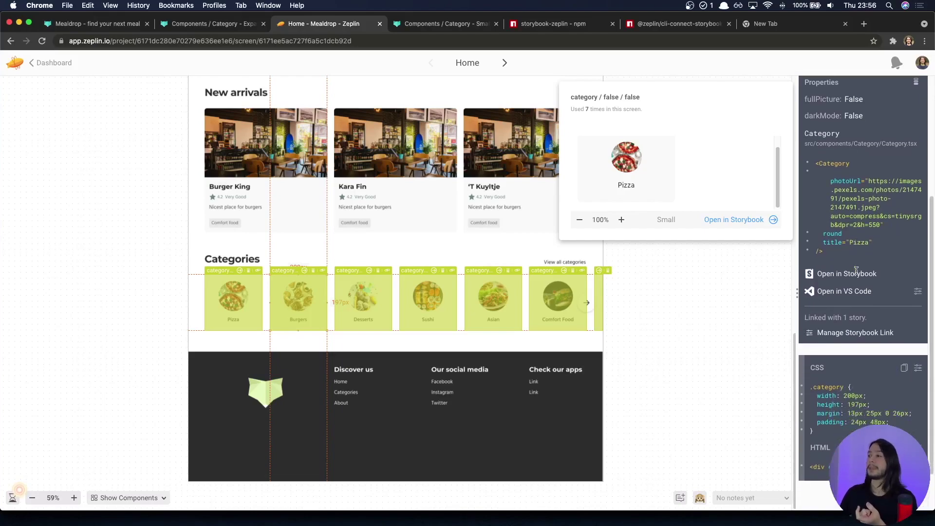
pyautogui.click(870, 294)
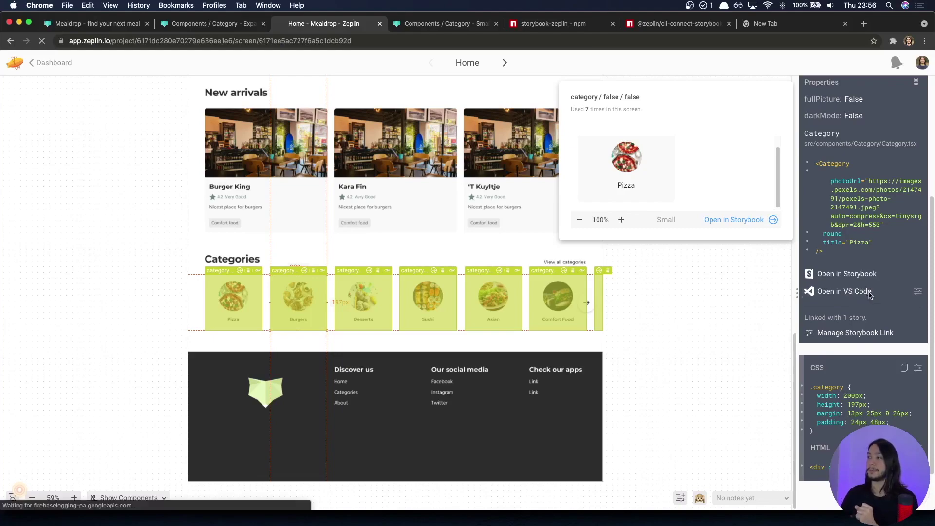
pyautogui.click(549, 122)
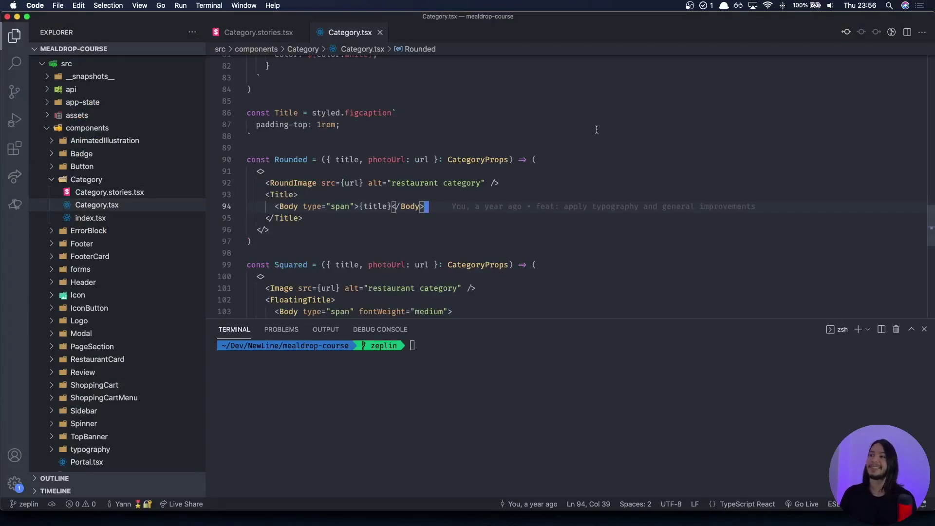
# Step: Allow Chrome to open Visual Studio Code, then check Zeplin and return to the editor
pyautogui.click(583, 232)
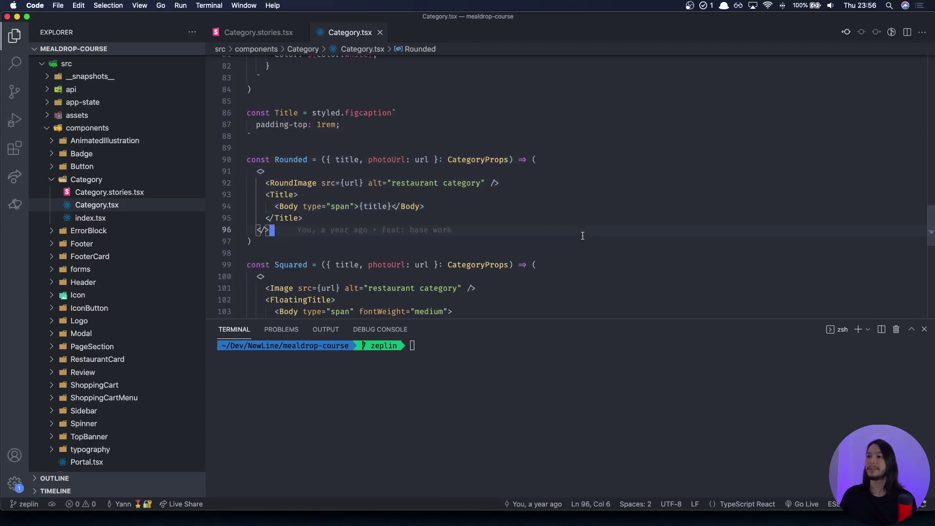
pyautogui.press('super+Tab')
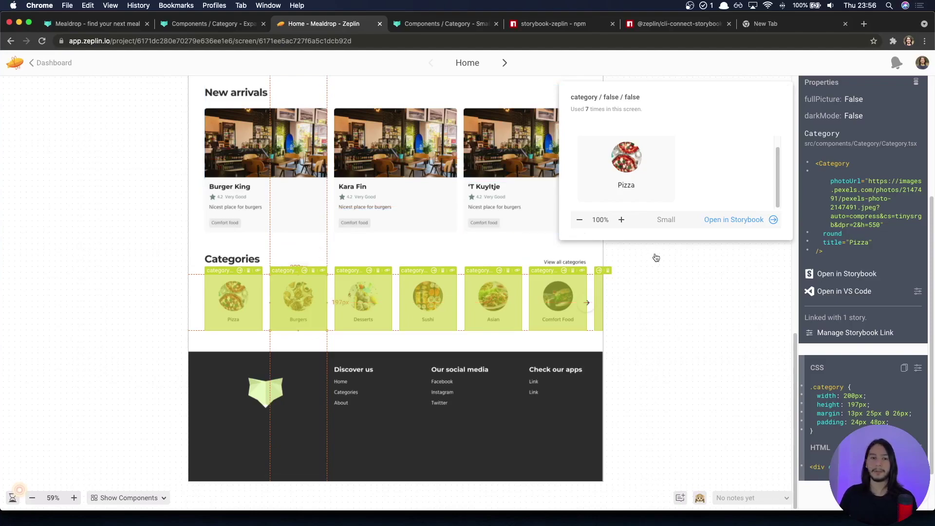
pyautogui.press('super+Tab')
# Step: Rename the Small story to Rounded in Category.stories.tsx and save the file
pyautogui.click(258, 33)
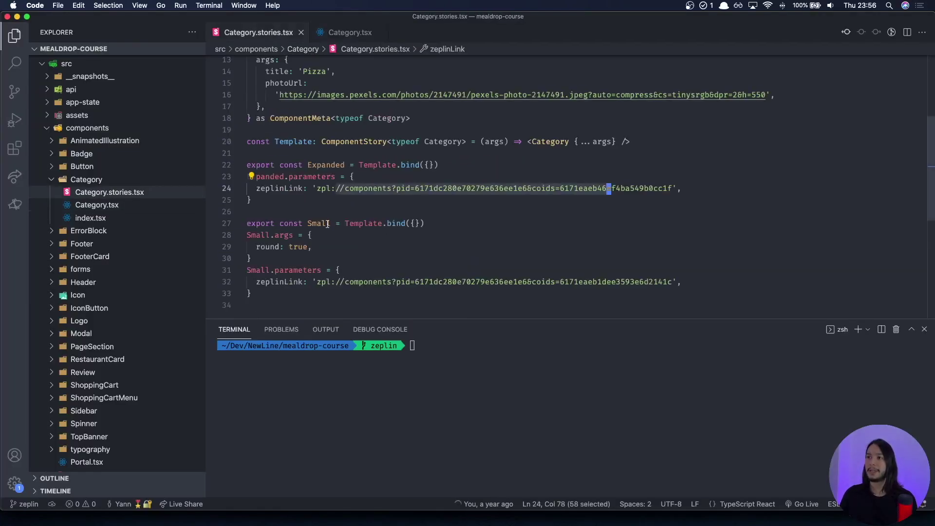
pyautogui.doubleClick(292, 223)
pyautogui.doubleClick(318, 223)
pyautogui.press('super+d')
pyautogui.press('super+d')
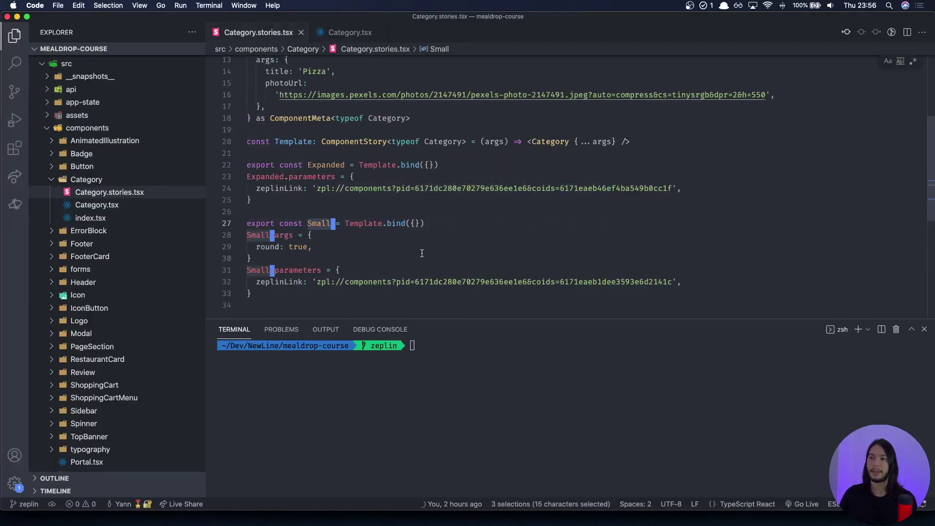
pyautogui.write('Rounded')
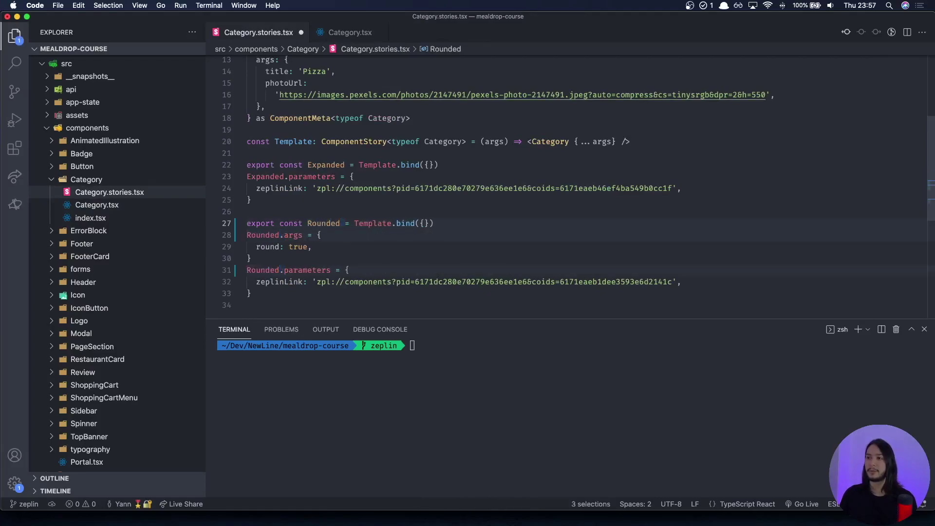
pyautogui.press('super+s')
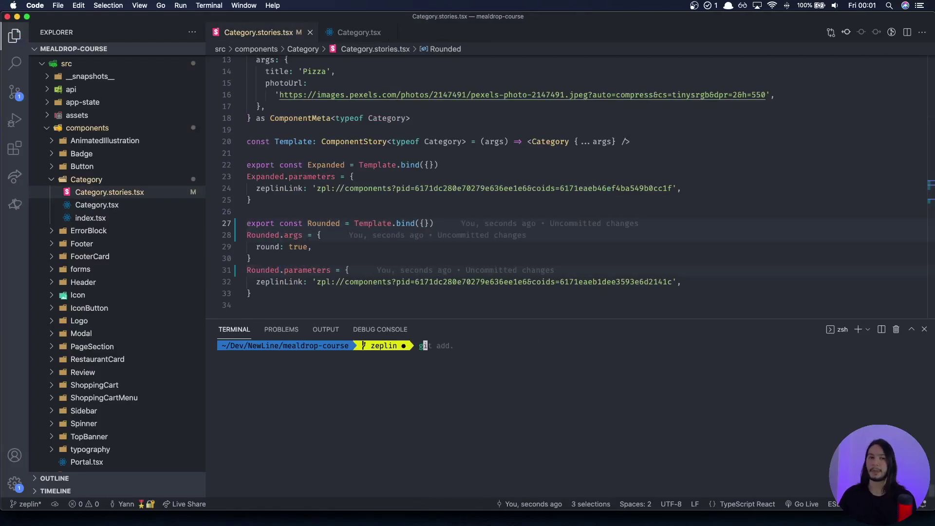
# Step: Stage all changes with git add . and commit them as 'rename story'
pyautogui.write('git add .')
pyautogui.press('Return')
pyautogui.write('git commi')
pyautogui.press('Right')
pyautogui.press('Return')
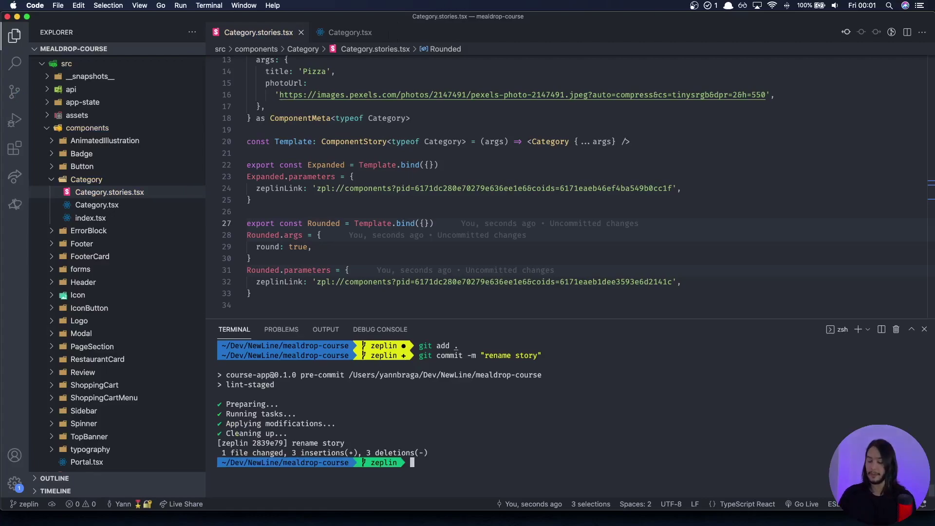
# Step: Publish the updated Storybook with yarn chromatic, then reload the Zeplin project page
pyautogui.write('yarn chromati')
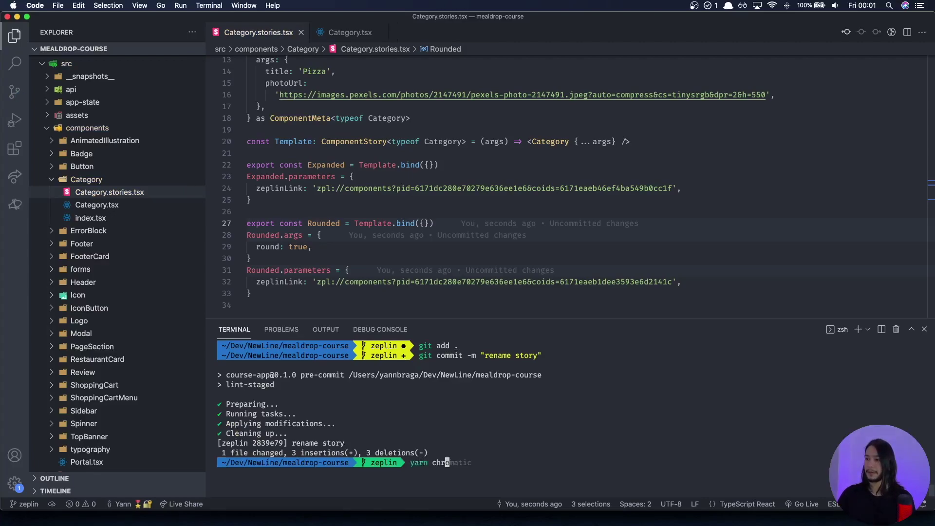
pyautogui.write('c')
pyautogui.press('Return')
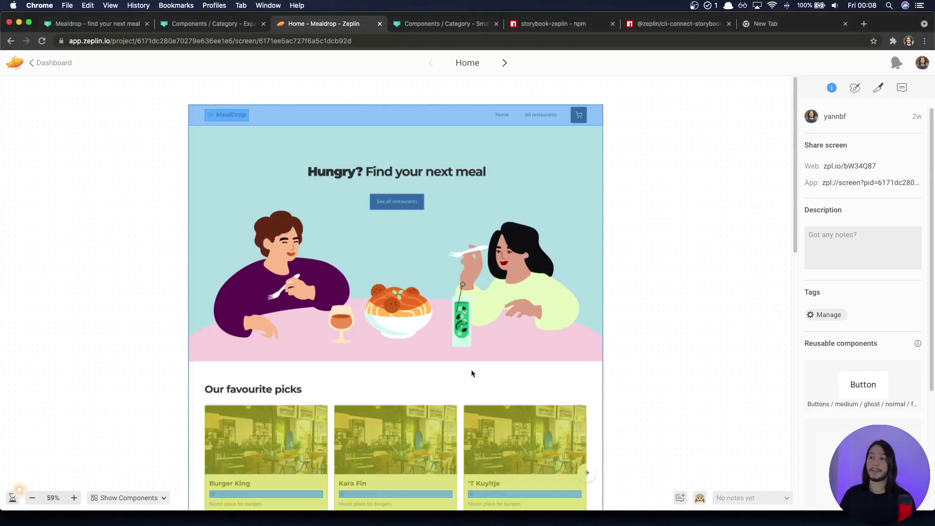
pyautogui.click(42, 41)
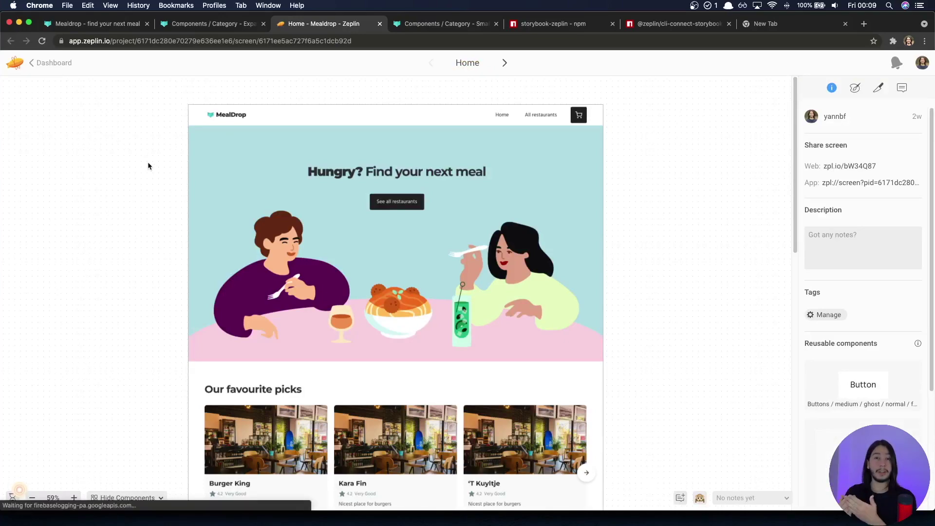
# Step: Inspect the Pizza category card and go to managing its flagged Storybook link
pyautogui.scroll(-5, 150, 166)
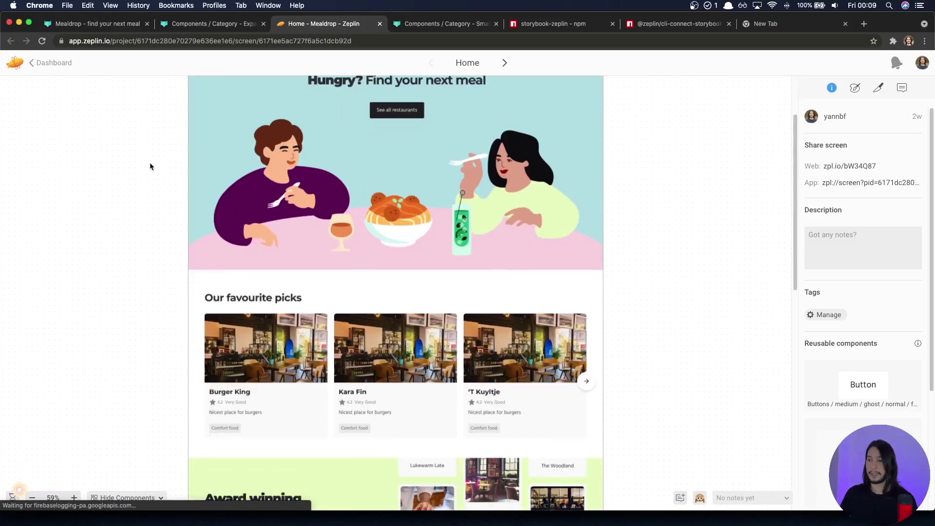
pyautogui.scroll(-10, 150, 166)
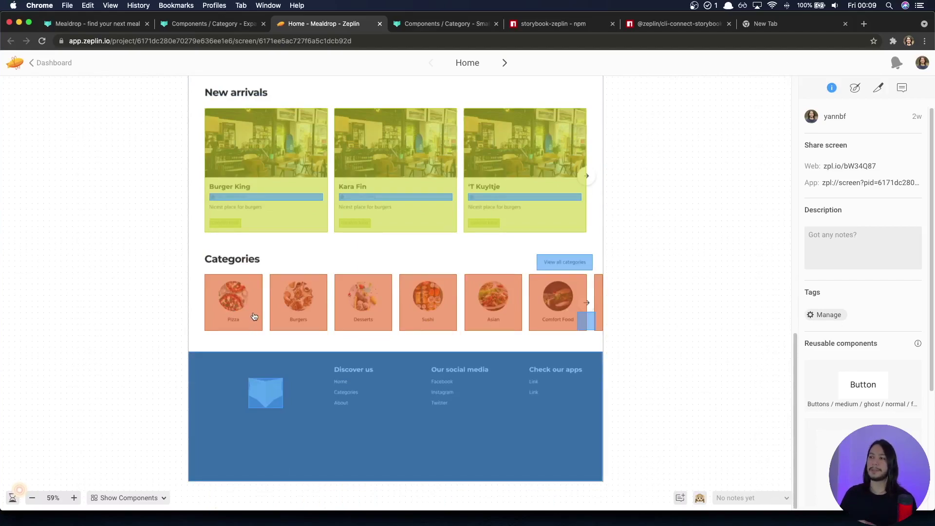
pyautogui.click(256, 309)
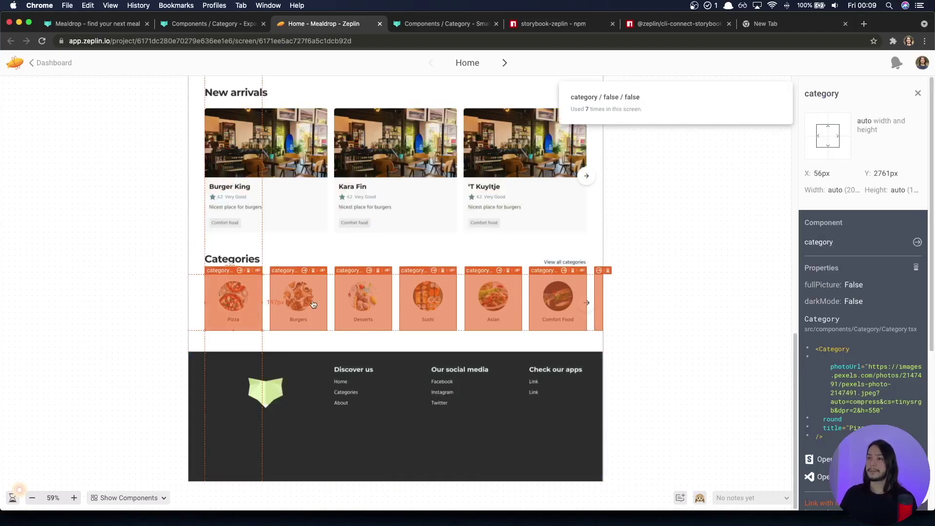
pyautogui.scroll(-5, 836, 258)
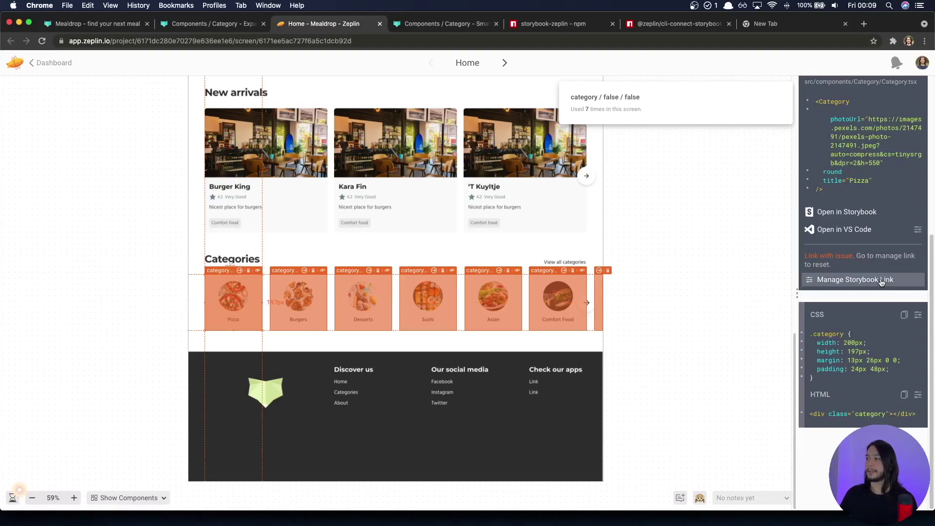
pyautogui.click(876, 279)
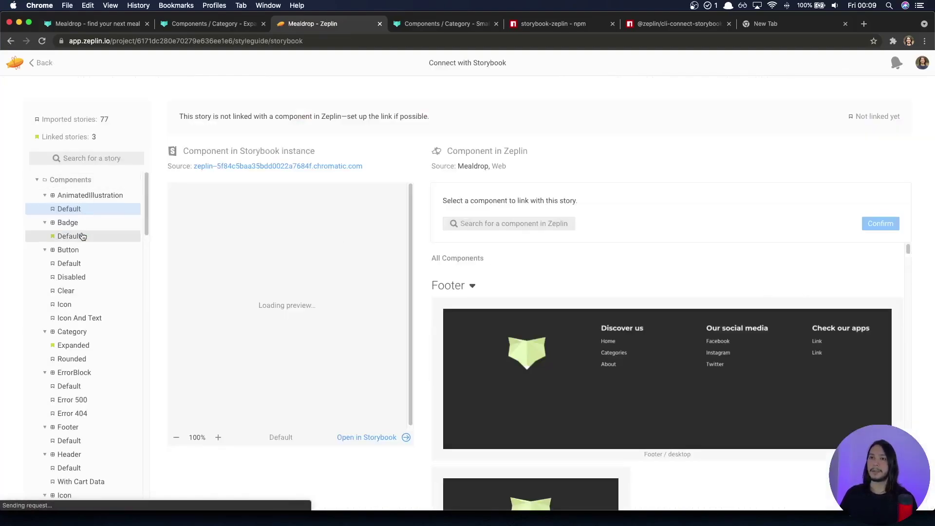
# Step: Link the Category Rounded story to the suggested Pizza component and return to Home
pyautogui.scroll(-2, 93, 282)
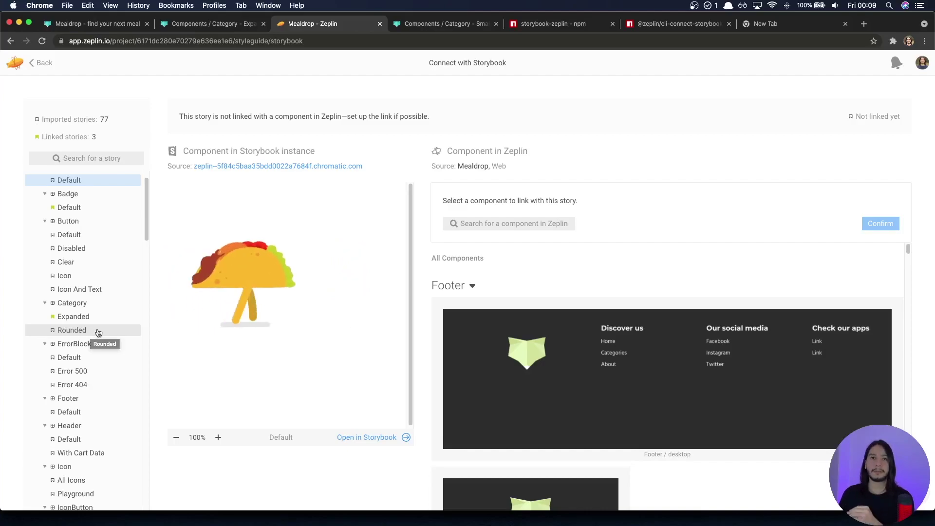
pyautogui.click(99, 331)
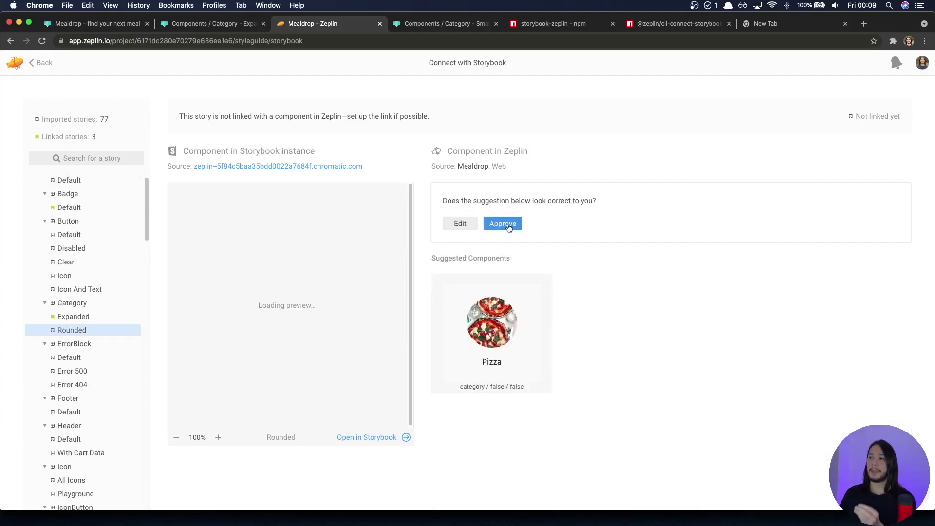
pyautogui.click(507, 225)
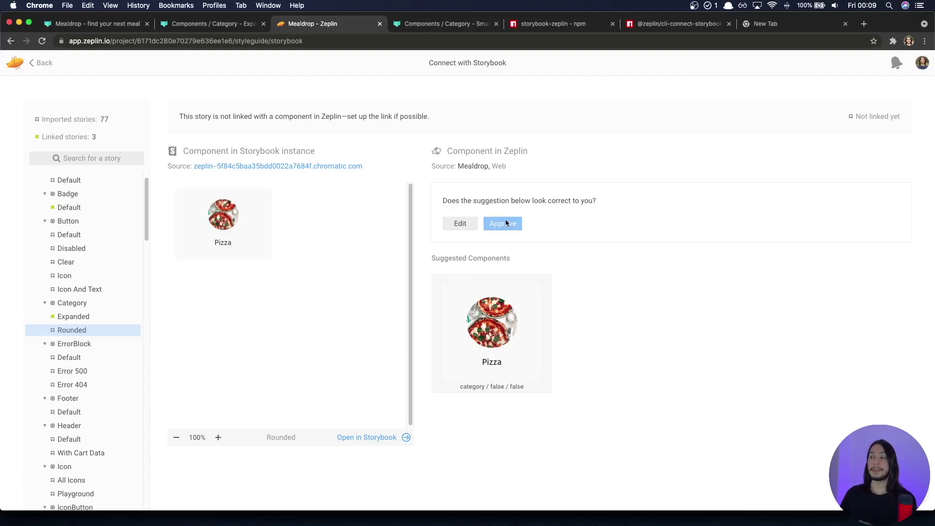
pyautogui.click(508, 227)
pyautogui.click(45, 65)
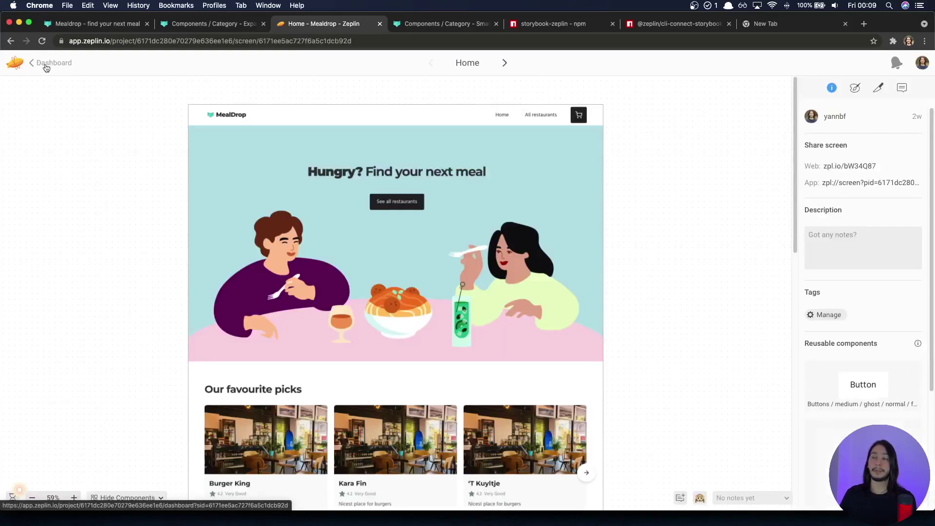
# Step: Show component highlights on the Home screen's design around the Categories section
pyautogui.scroll(-5, 144, 132)
pyautogui.scroll(-7, 147, 133)
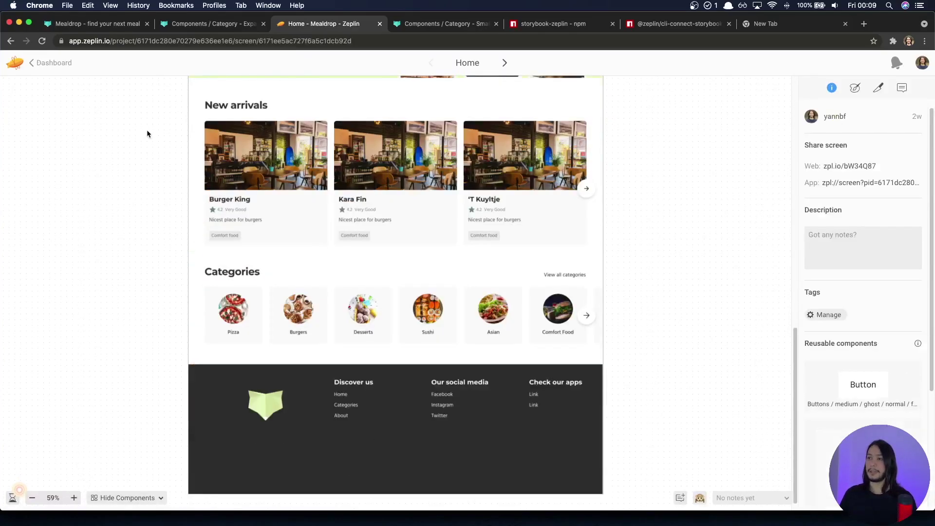
pyautogui.press('c')
pyautogui.scroll(-1, 148, 136)
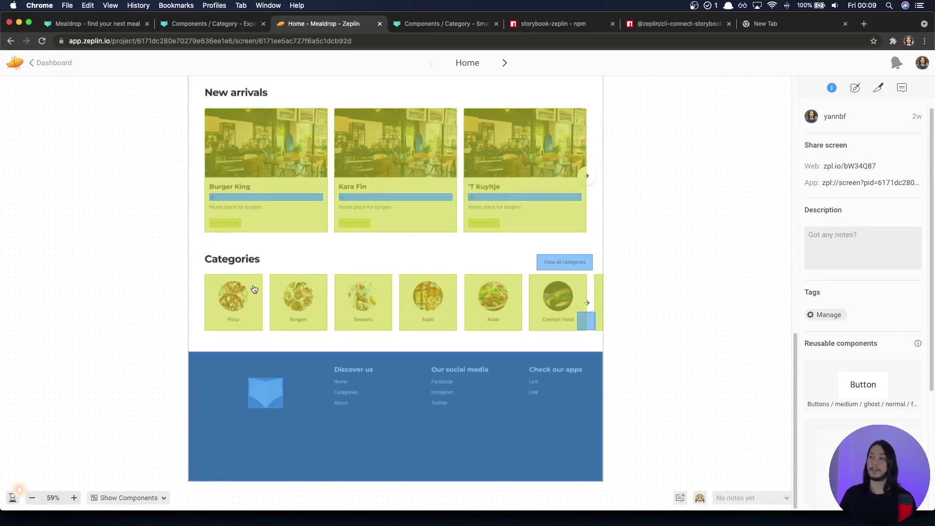